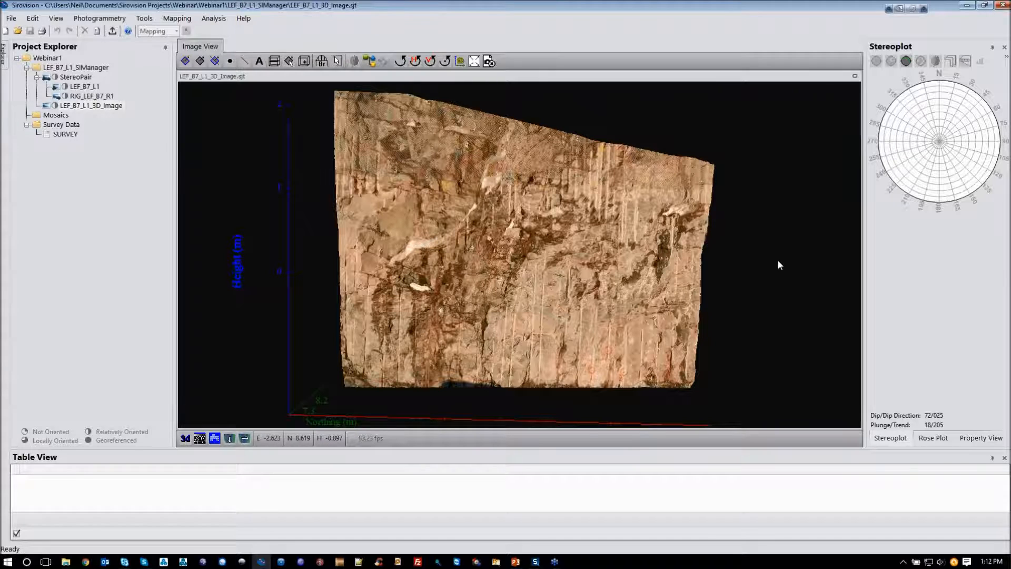
Step: View the SURVEY file's control points in the 3D survey viewer and close it
left_click_drag(675, 307, 647, 397)
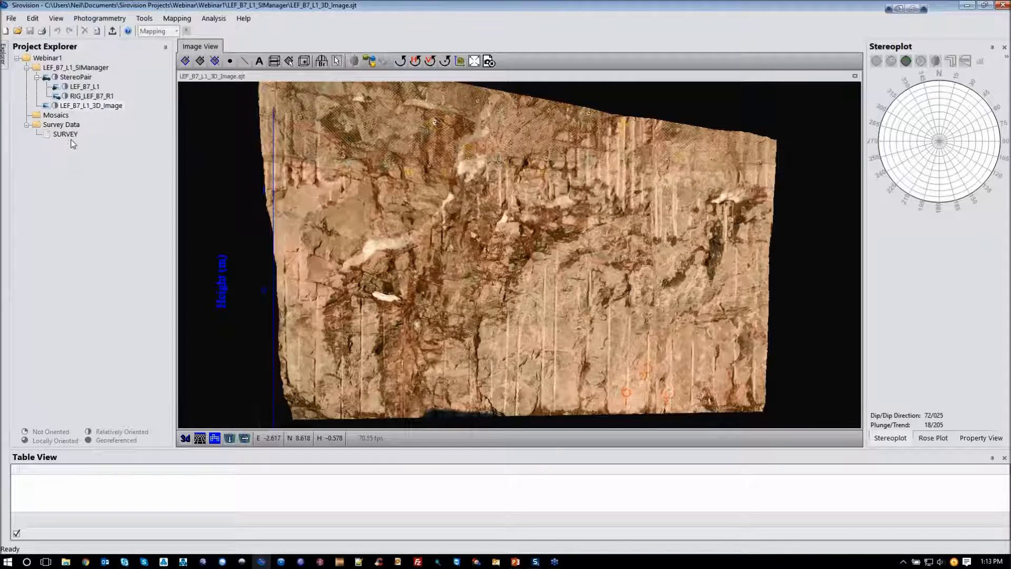
right_click(71, 135)
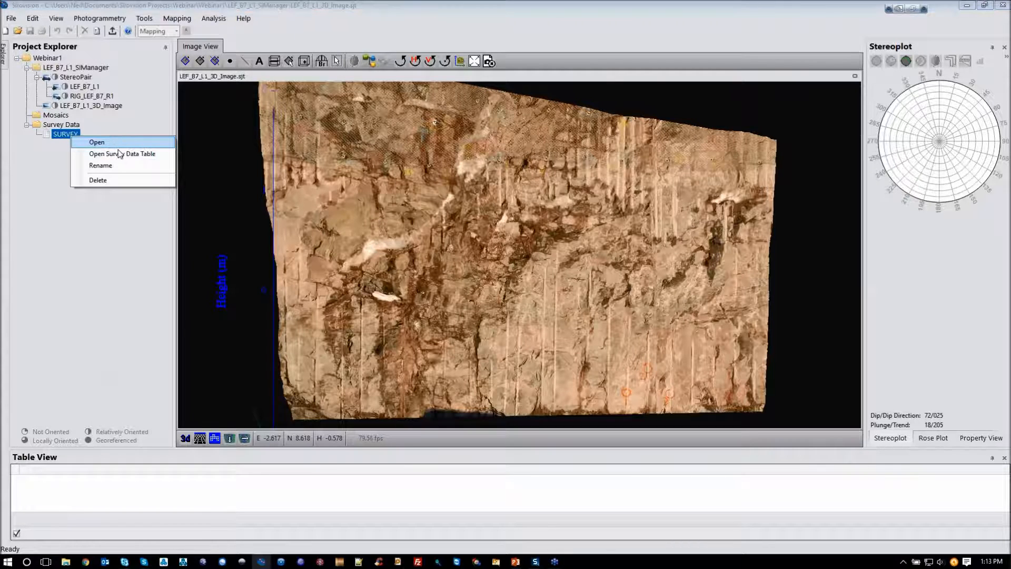
left_click(100, 142)
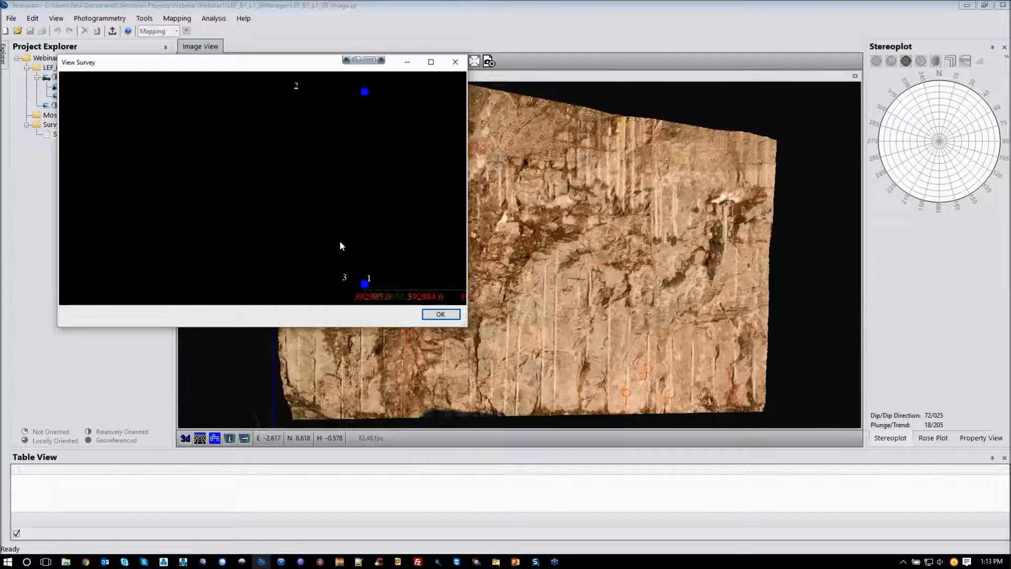
left_click_drag(340, 241, 327, 252)
left_click(455, 62)
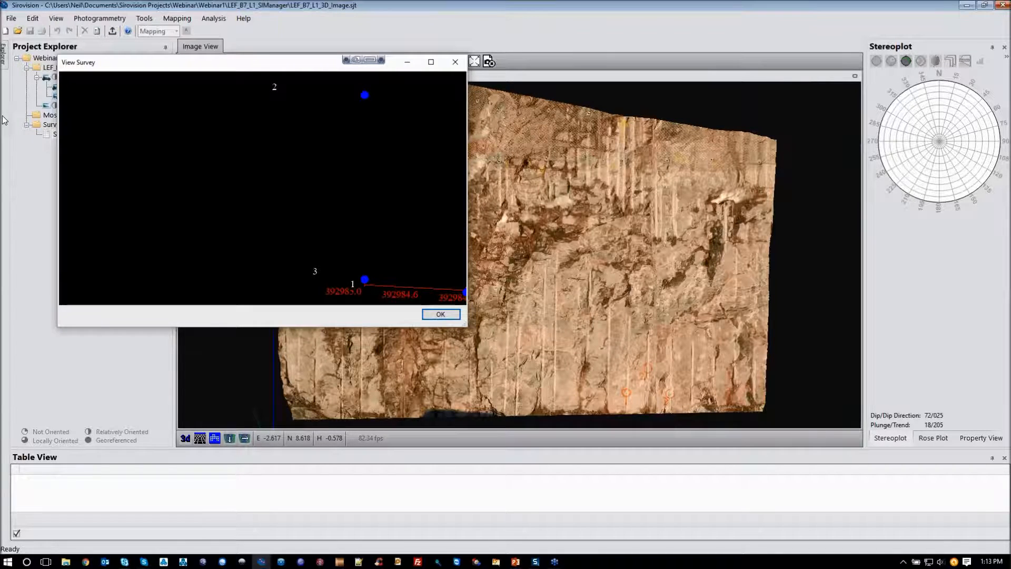
Step: Check the easting, northing and height of the points in the SURVEY data table
right_click(63, 134)
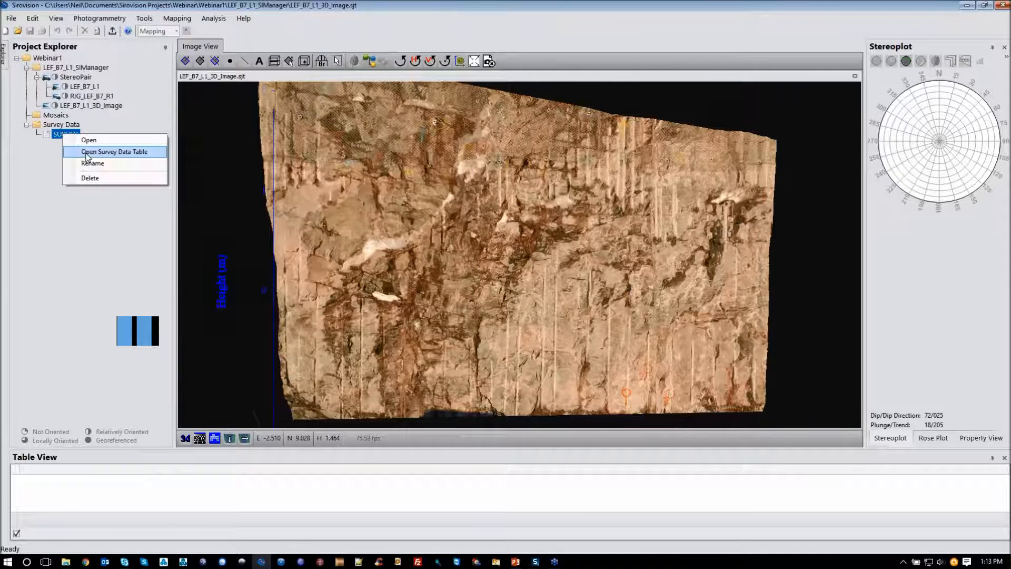
left_click(91, 153)
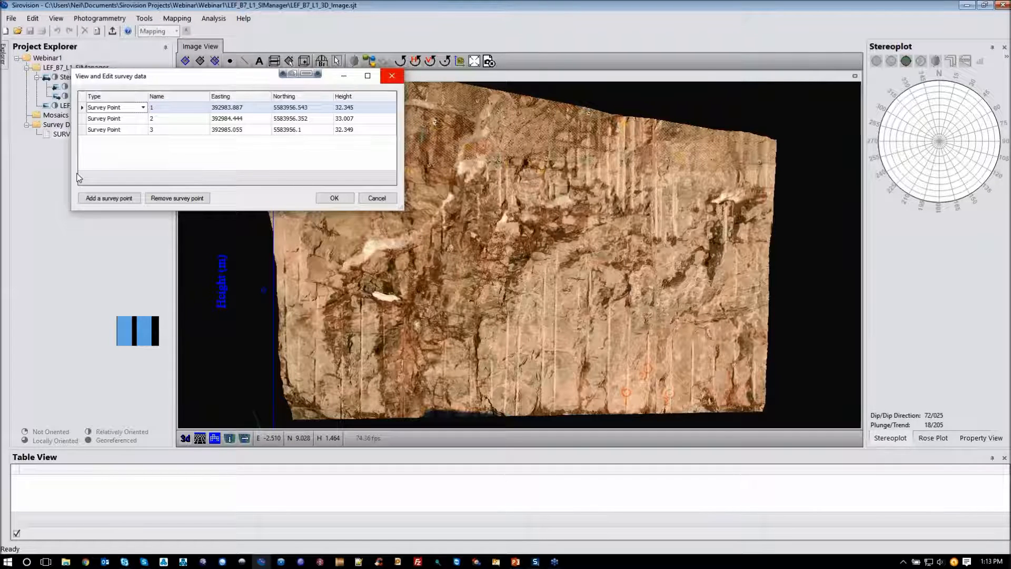
left_click(398, 77)
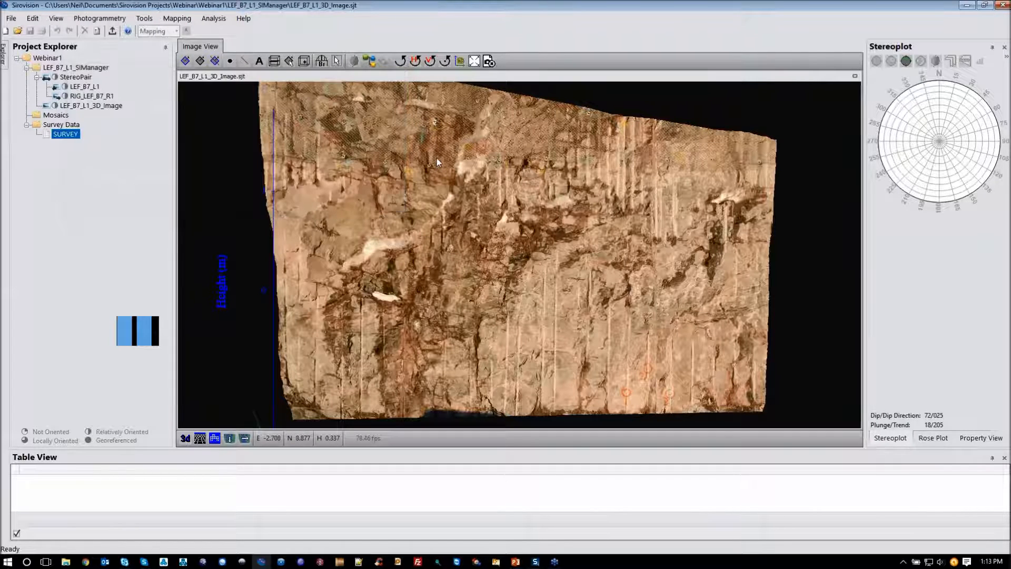
right_click(96, 107)
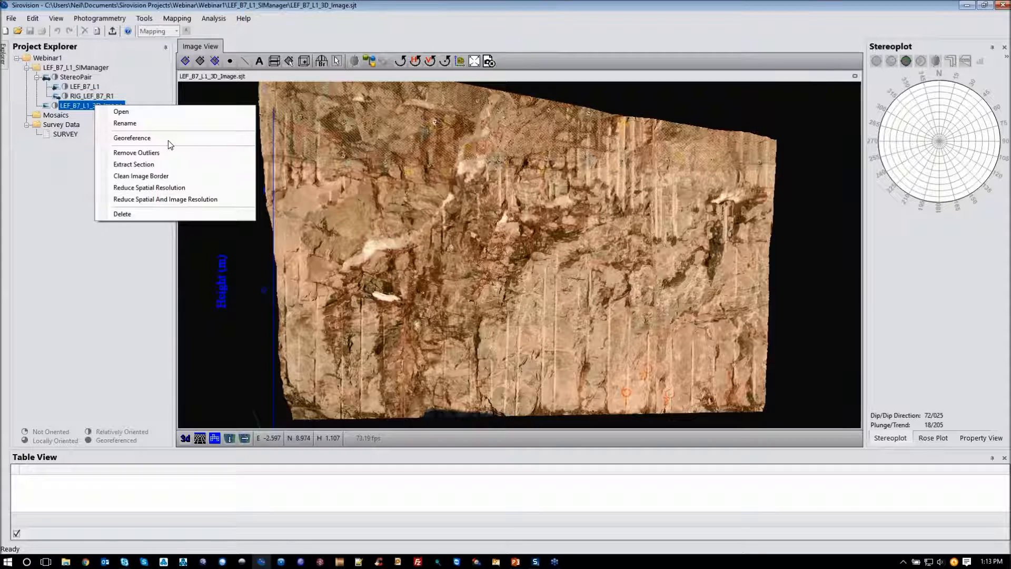
right_click(69, 67)
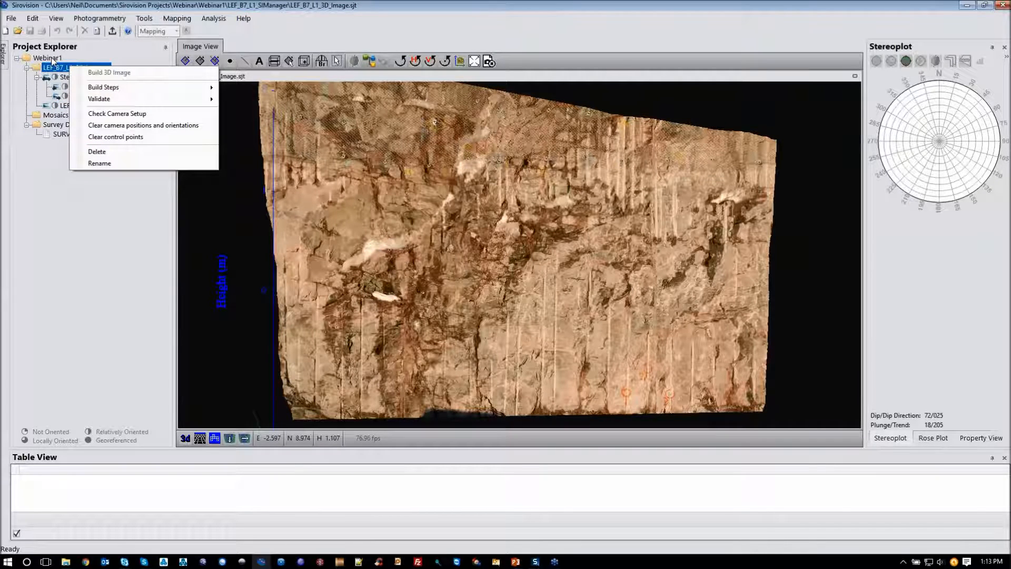
right_click(52, 59)
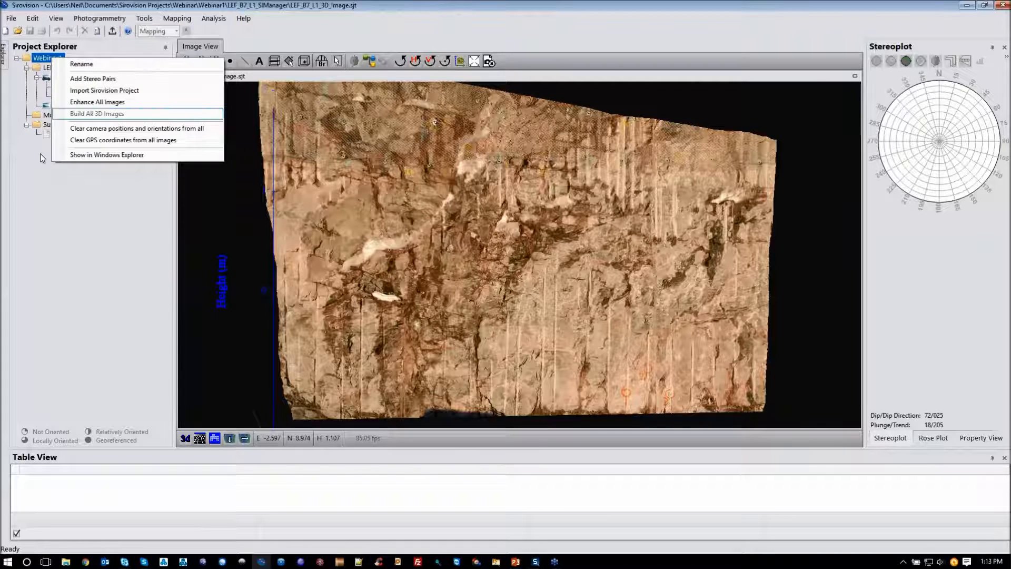
key("Escape")
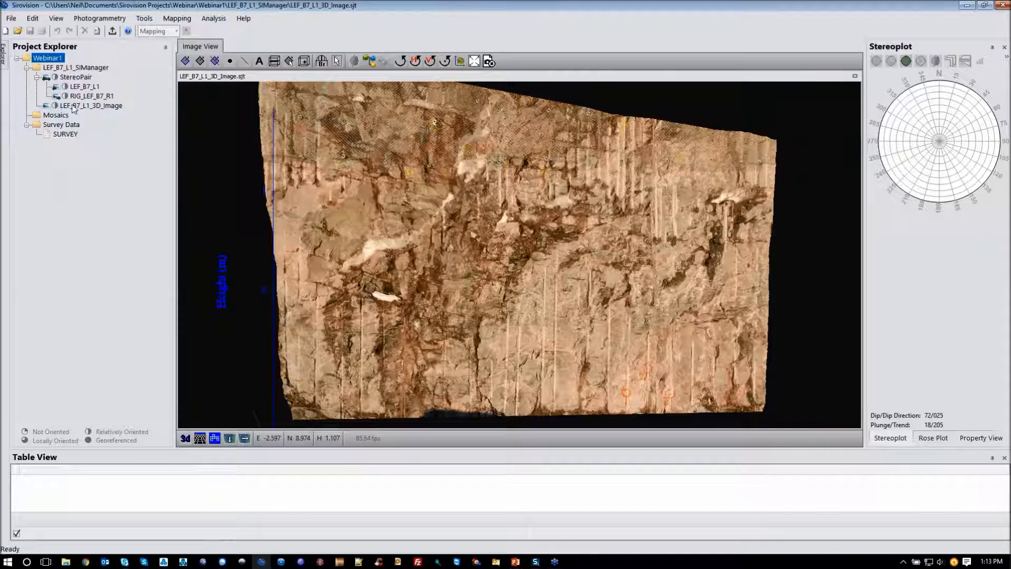
Step: Start georeferencing LEF_B7_L1_3D_Image, closing the open document, and maximize the Georeference Wizard
left_click(74, 108)
right_click(73, 106)
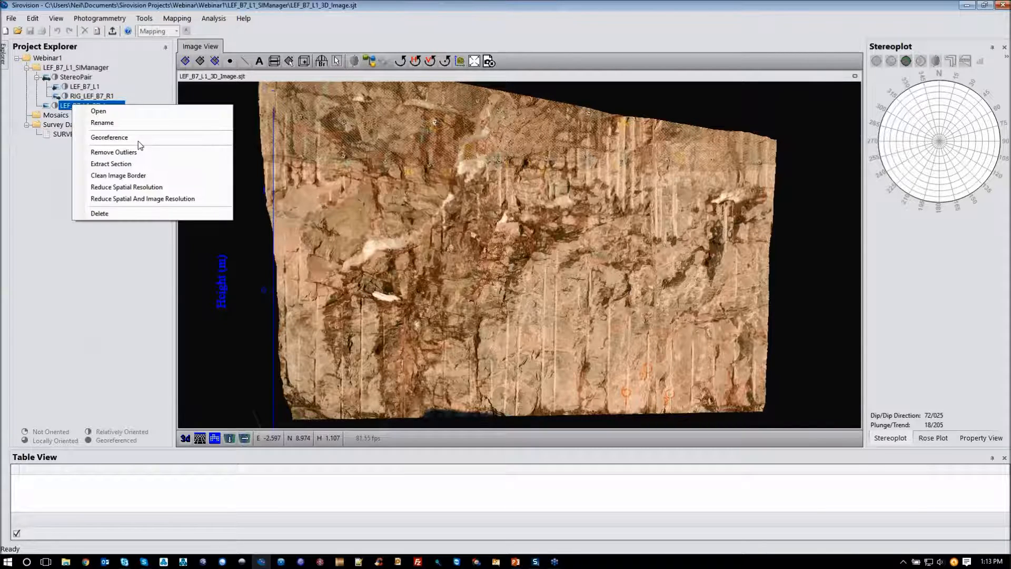
left_click(139, 140)
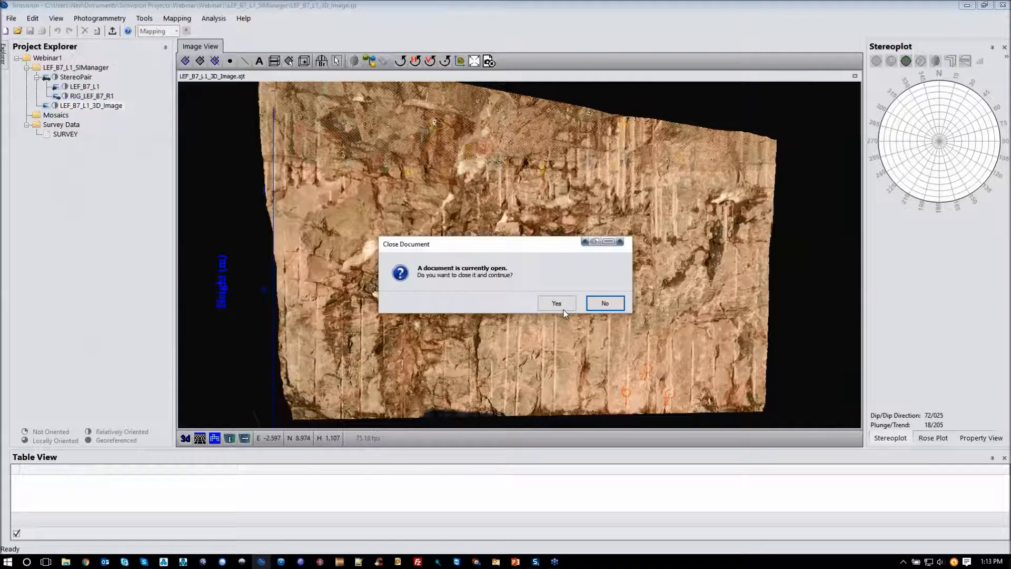
left_click(557, 304)
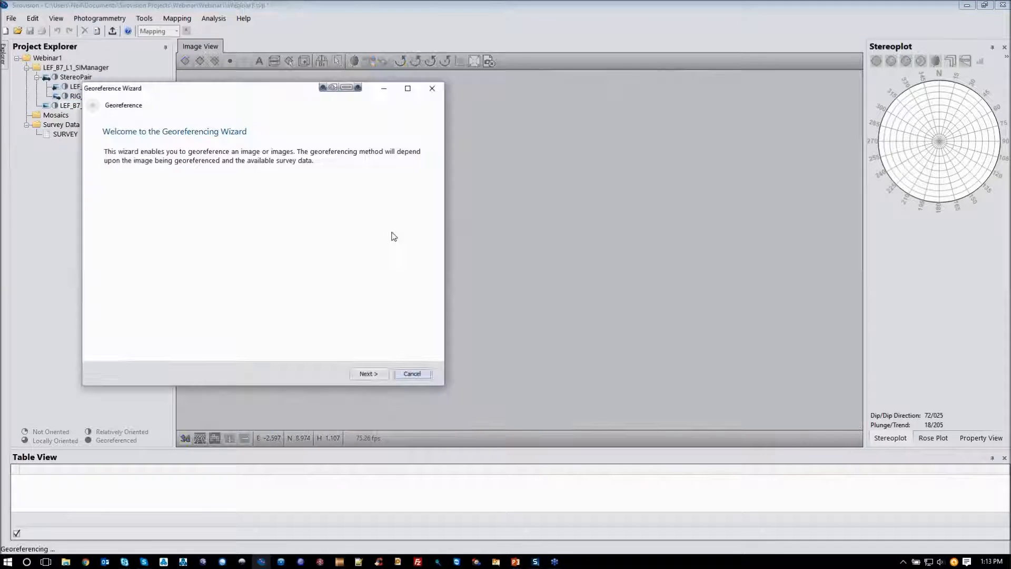
left_click(408, 88)
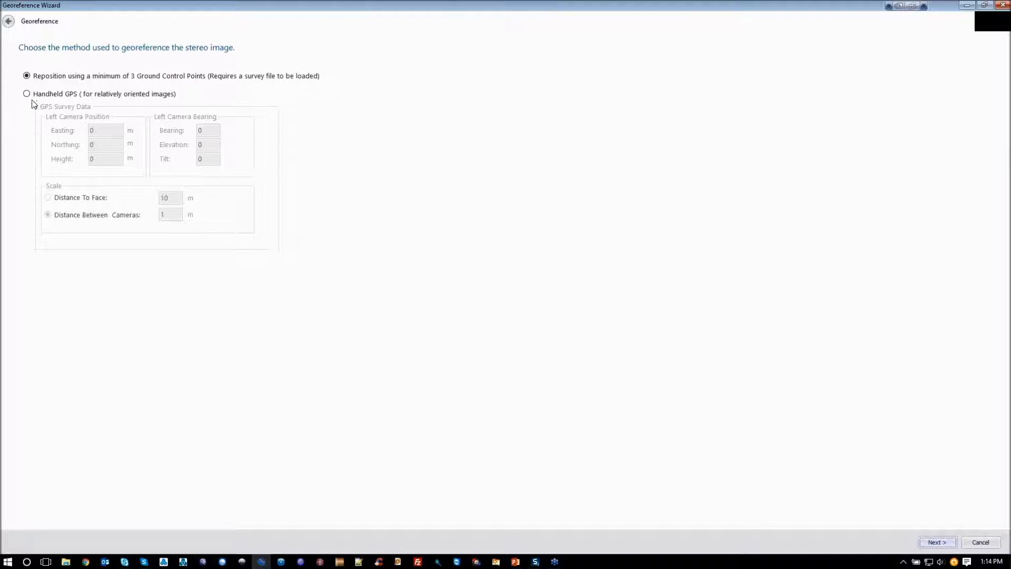
Step: Choose repositioning with a minimum of 3 Ground Control Points as the georeferencing method and continue to survey data assignment
left_click(27, 94)
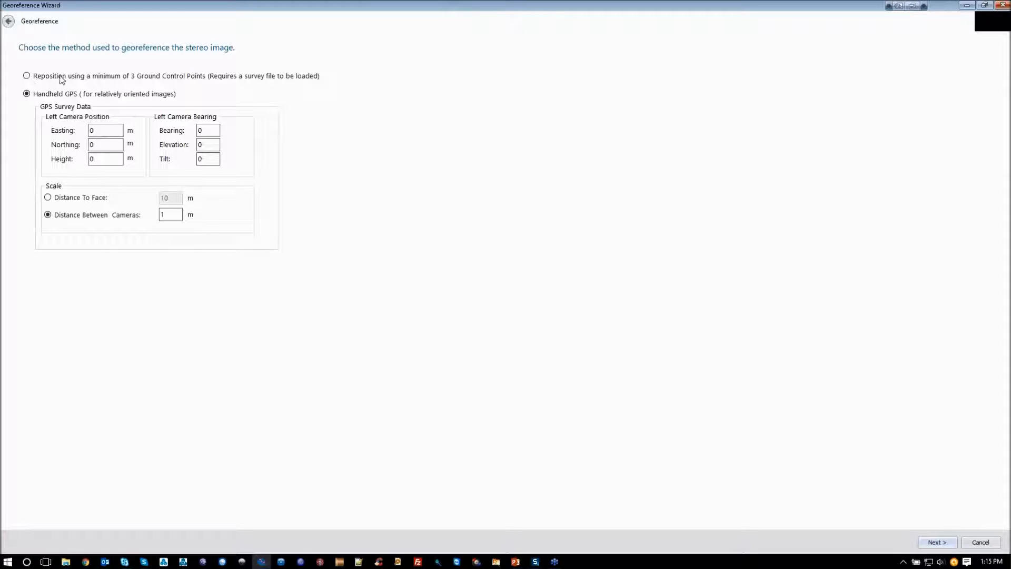
left_click(62, 76)
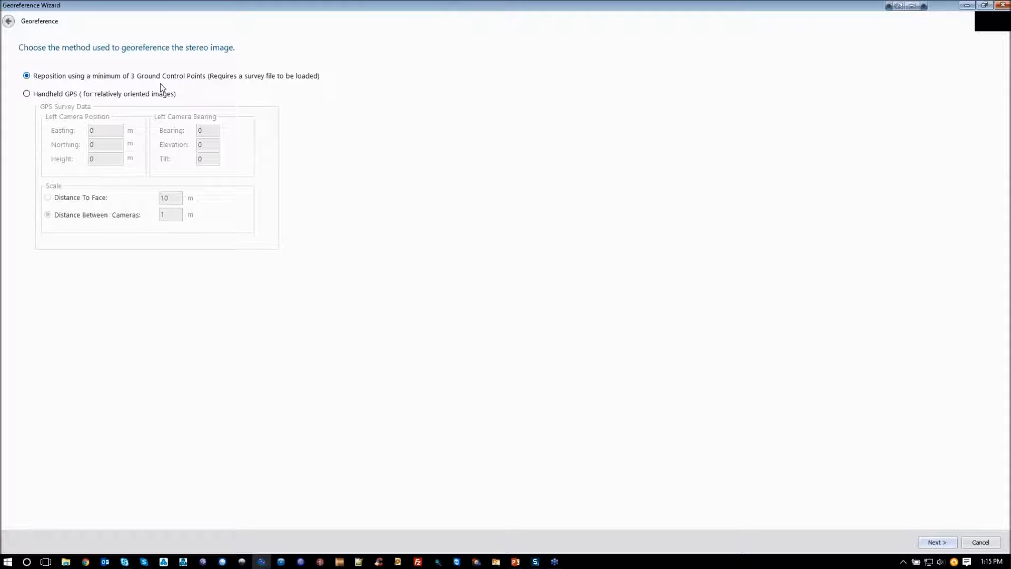
left_click(936, 543)
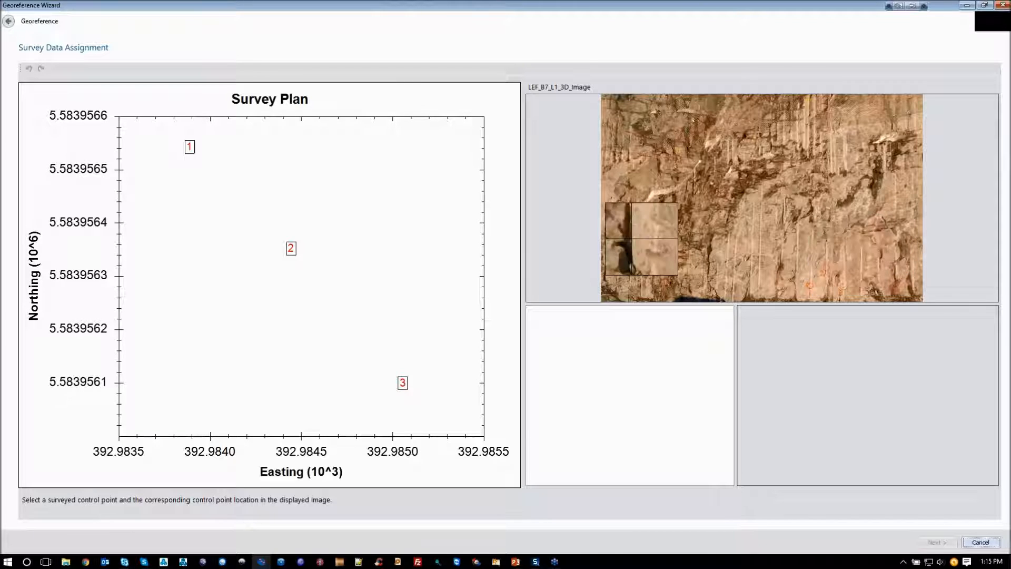
Step: Assign survey point 1 to the centre of its orange circle near the lower edge of the rock face image
left_click(190, 147)
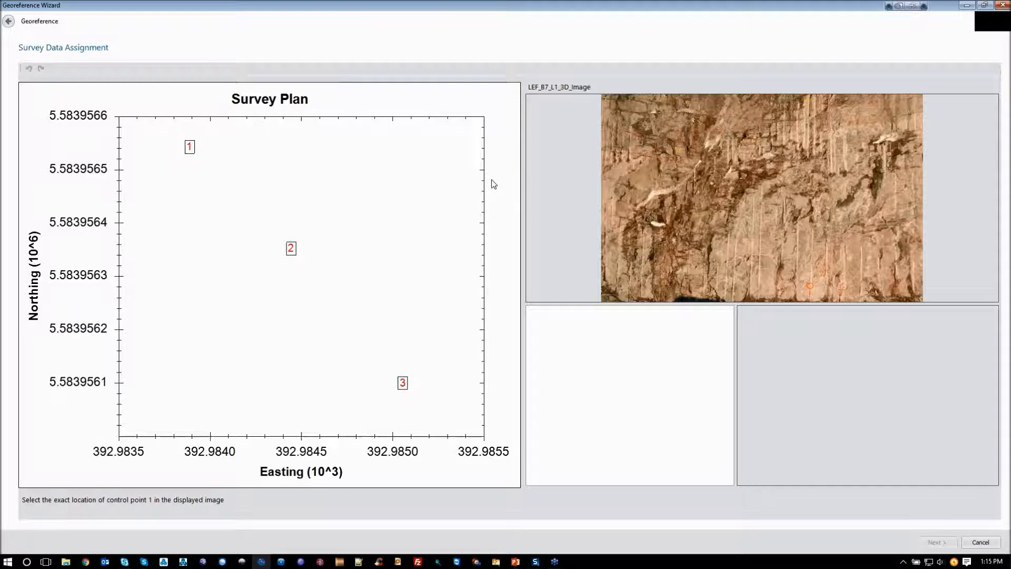
left_click(810, 286)
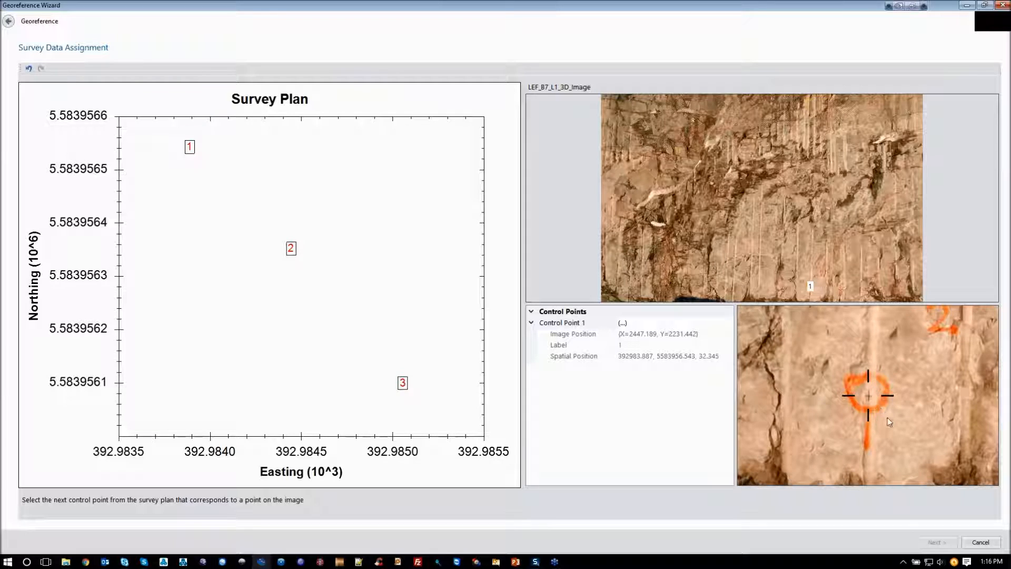
left_click_drag(882, 414, 863, 388)
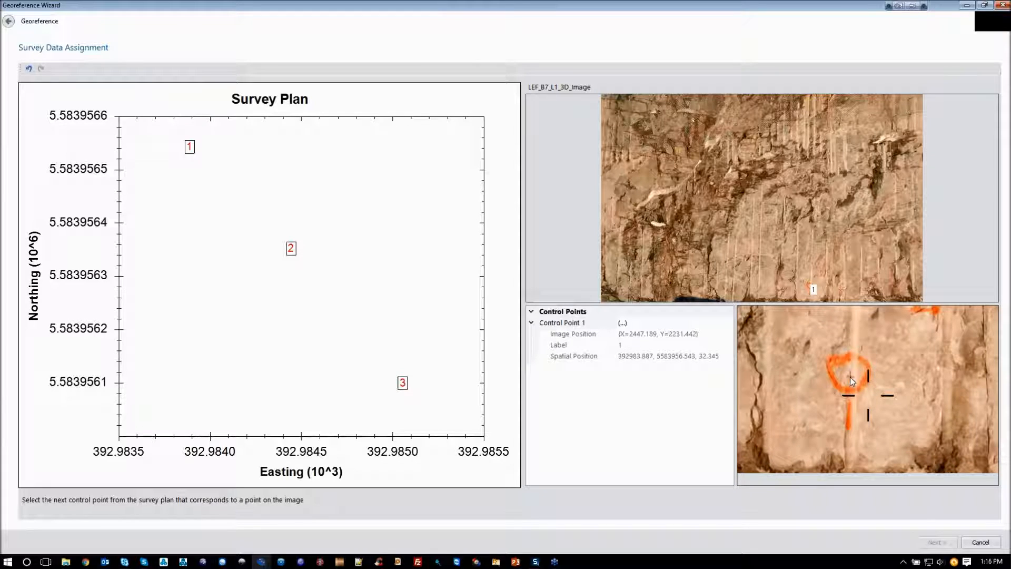
left_click(850, 376)
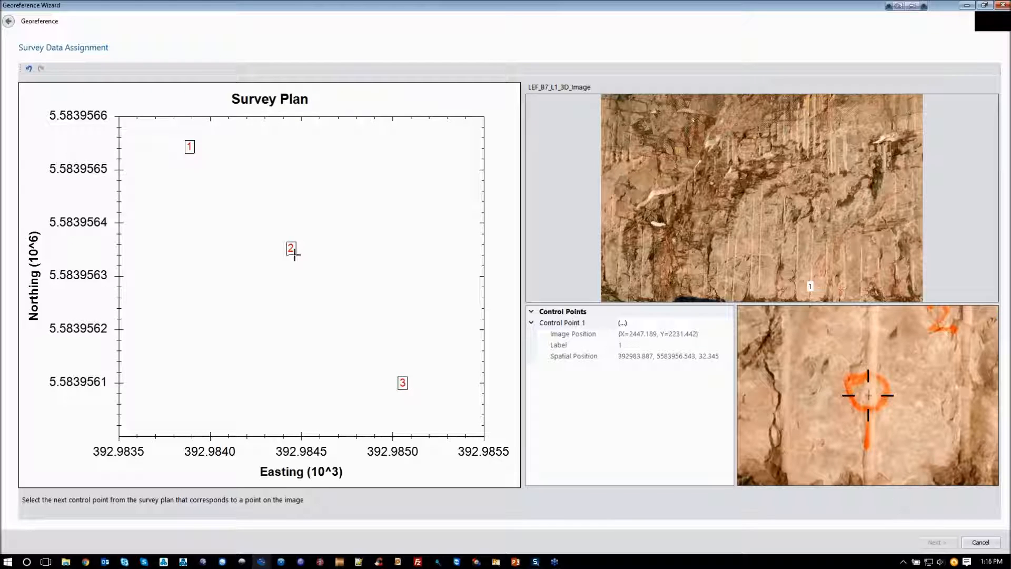
Step: Assign survey points 2 and 3 to the centres of their numbered orange circles on the rock face image
left_click_drag(293, 253, 291, 248)
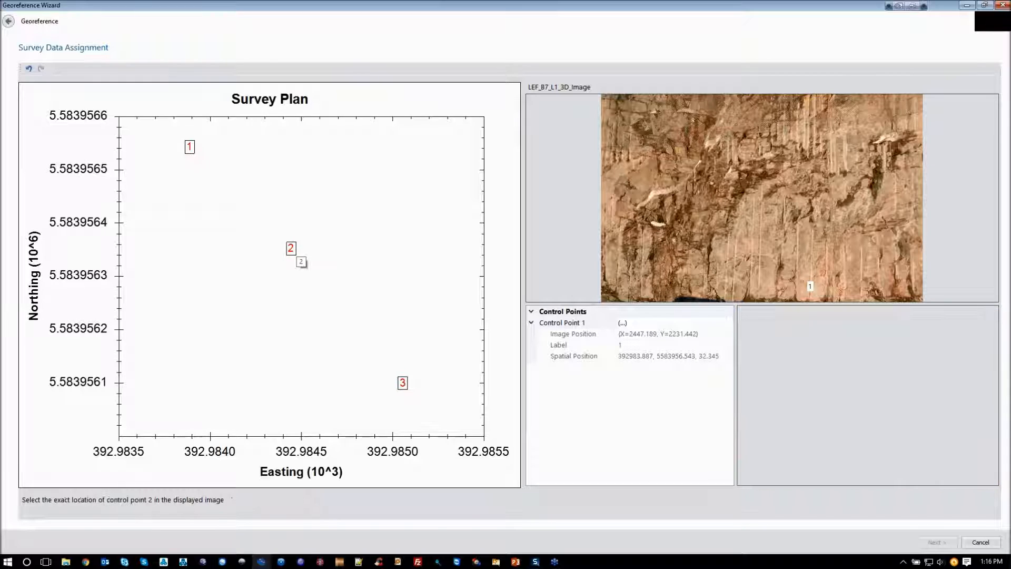
left_click(827, 268)
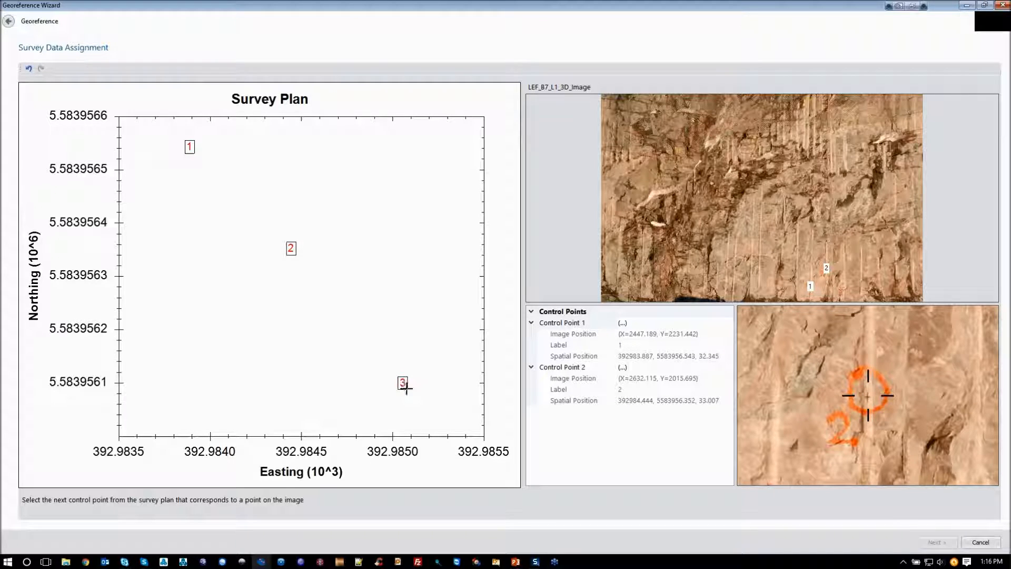
left_click(406, 388)
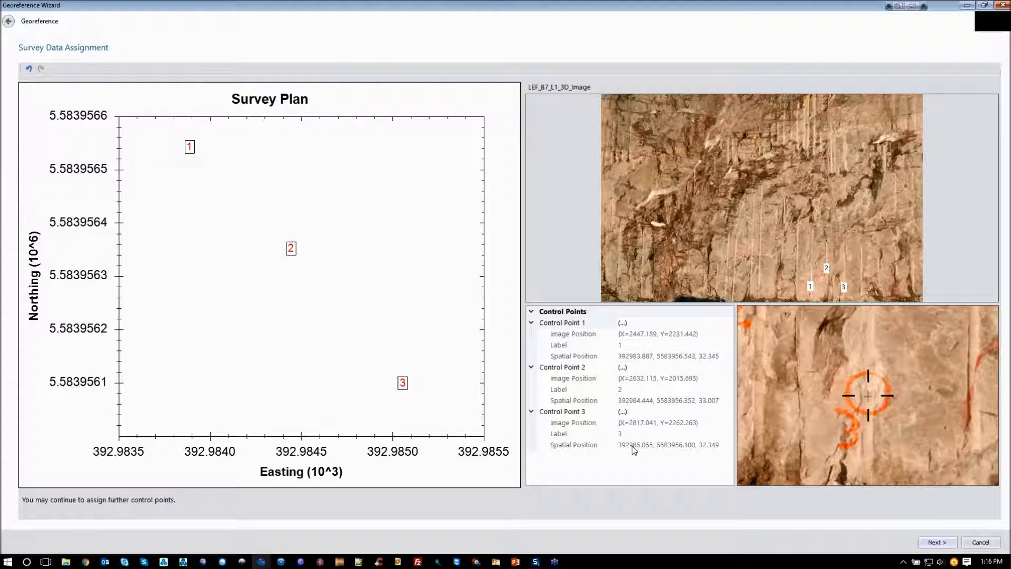
Step: Review the 3D survey layout of cameras, control points and rock face, and complete the Georeference Wizard
left_click(930, 543)
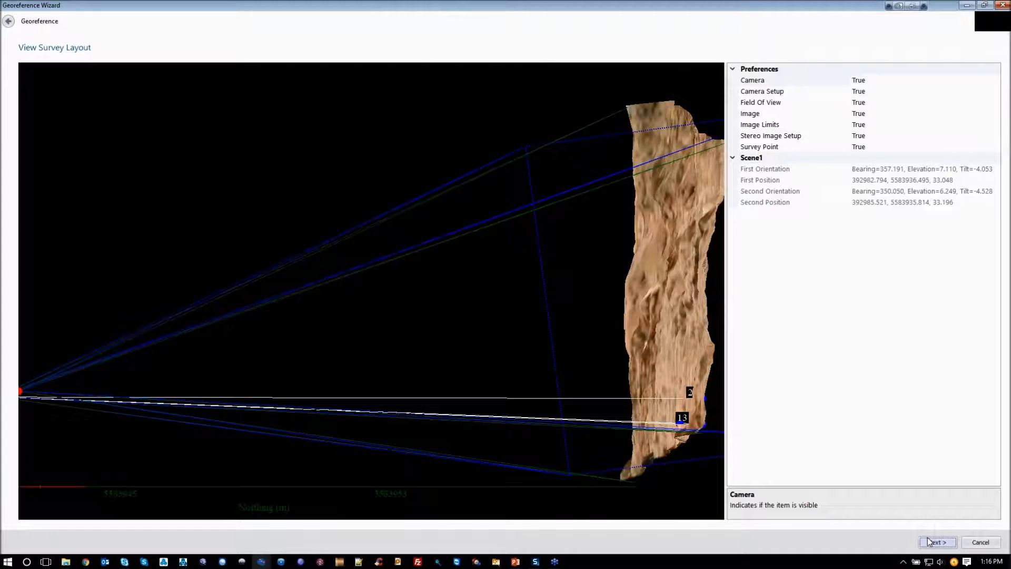
scroll(226, 370, "down", 3)
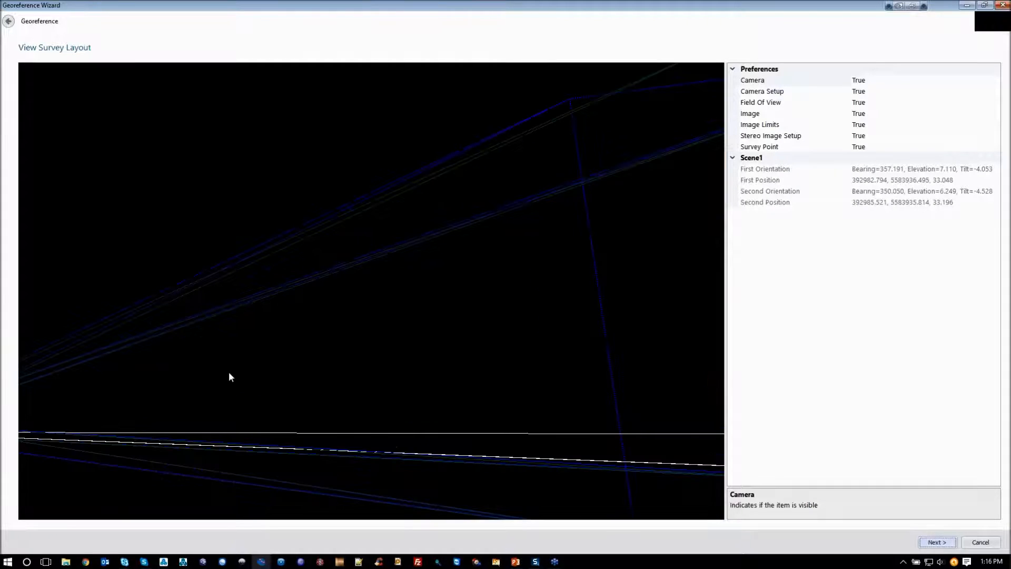
left_click_drag(200, 376, 472, 317)
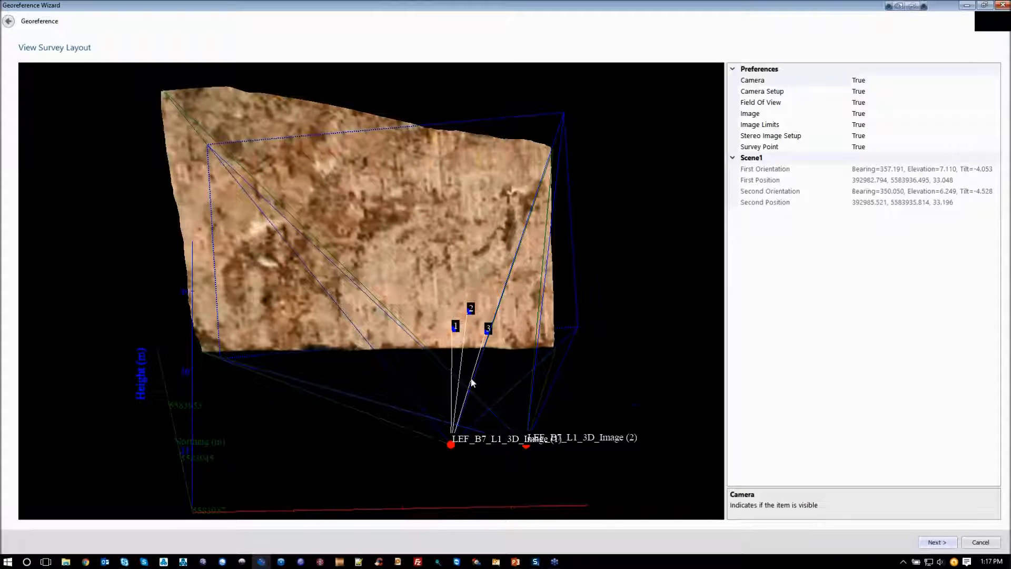
left_click_drag(465, 349, 300, 324)
left_click_drag(315, 280, 368, 348)
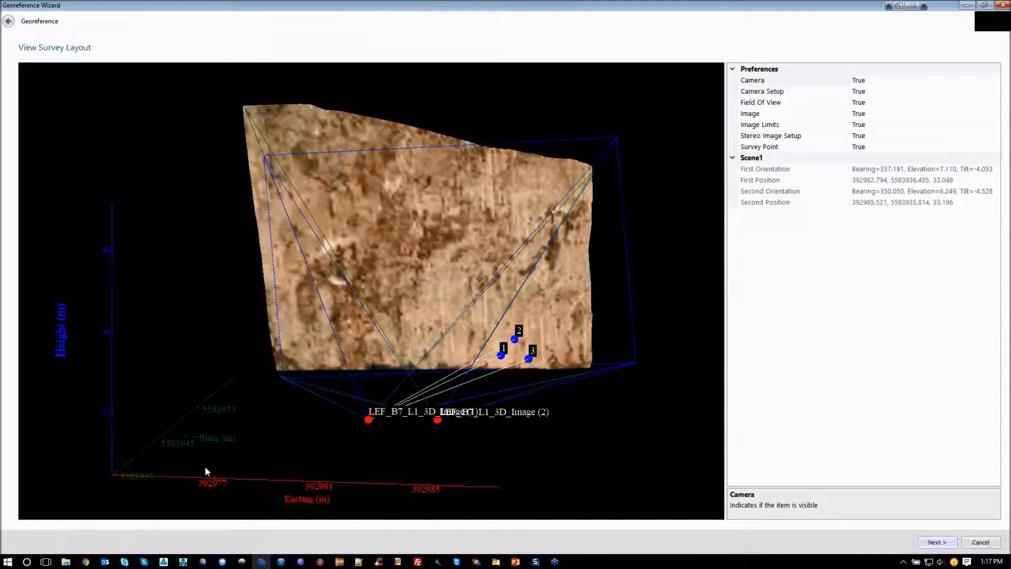
left_click_drag(205, 467, 220, 434)
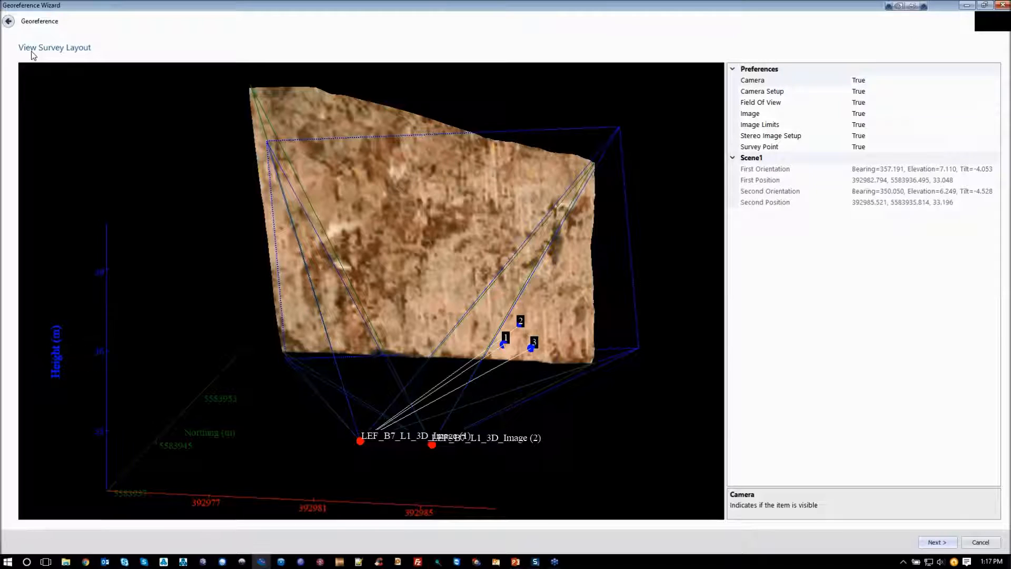
left_click(937, 542)
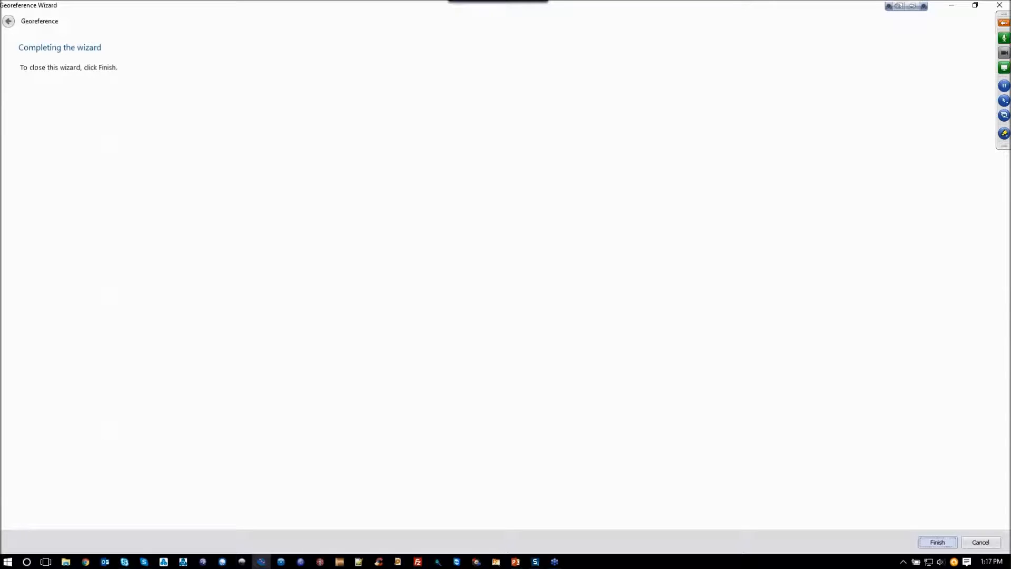
key("Return")
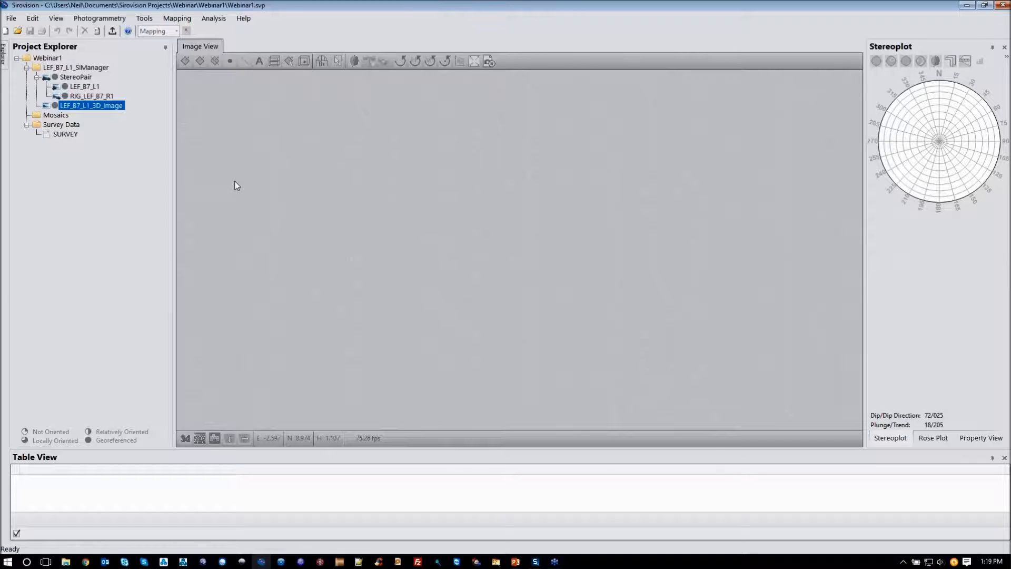
Step: Open the recent project Webinar.svp and display its LEF_DSC_0009_3D_Image
left_click(8, 20)
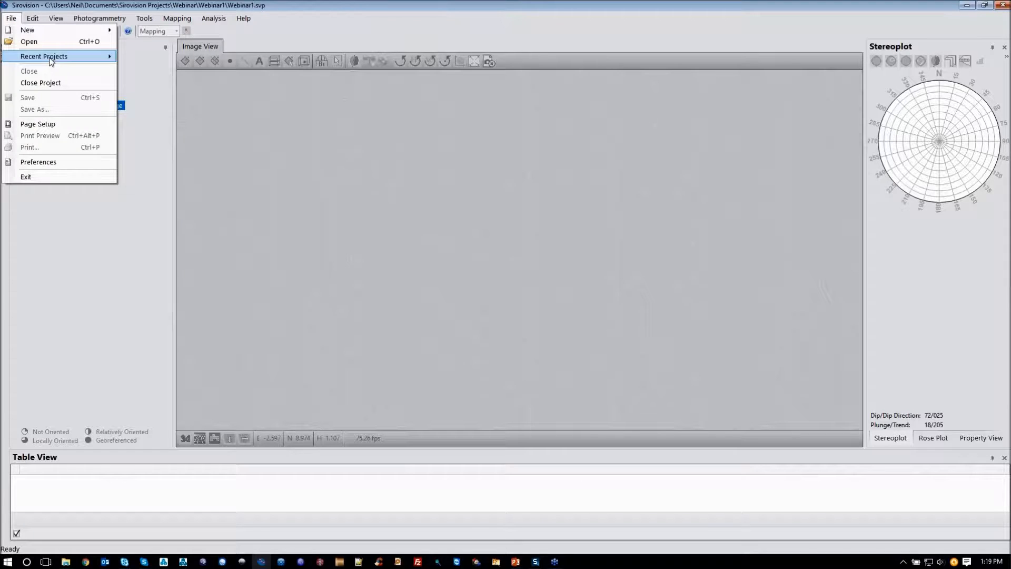
mouse_move(51, 61)
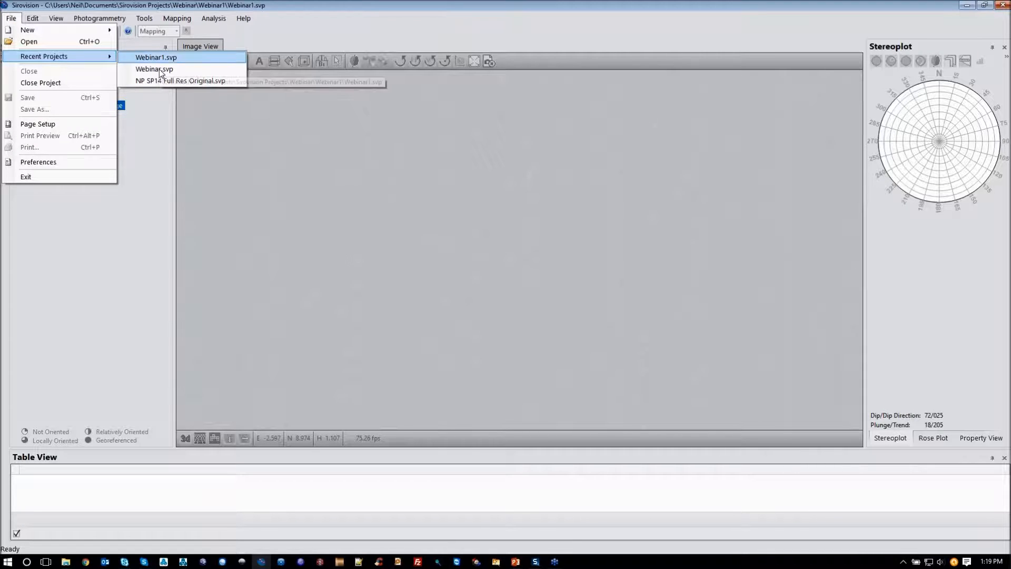
key("Return")
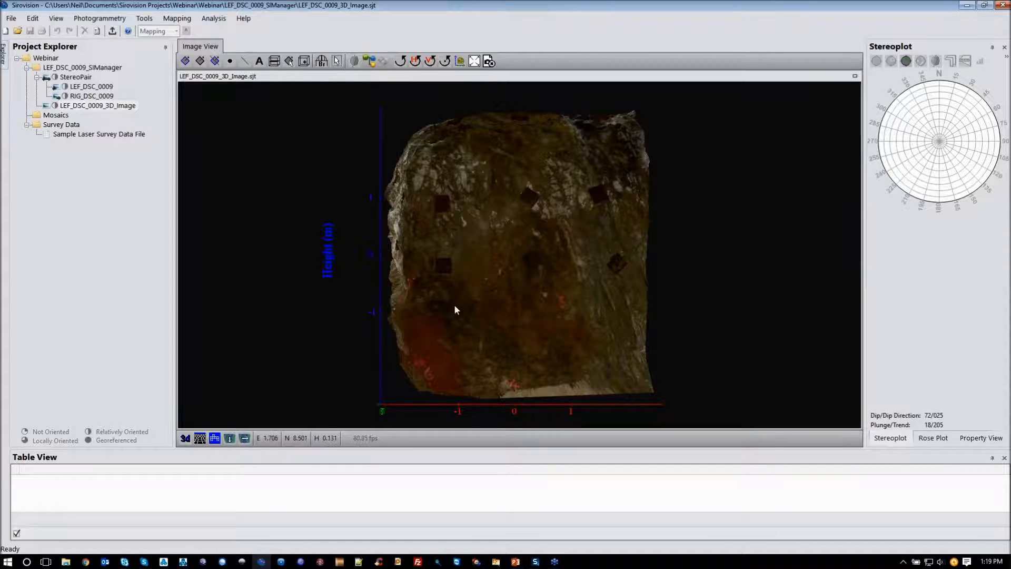
Step: Examine the laser markings on the 3D rock face and compare them with the labelled crosshair screenshot in Snagit Editor
left_click_drag(455, 310, 484, 336)
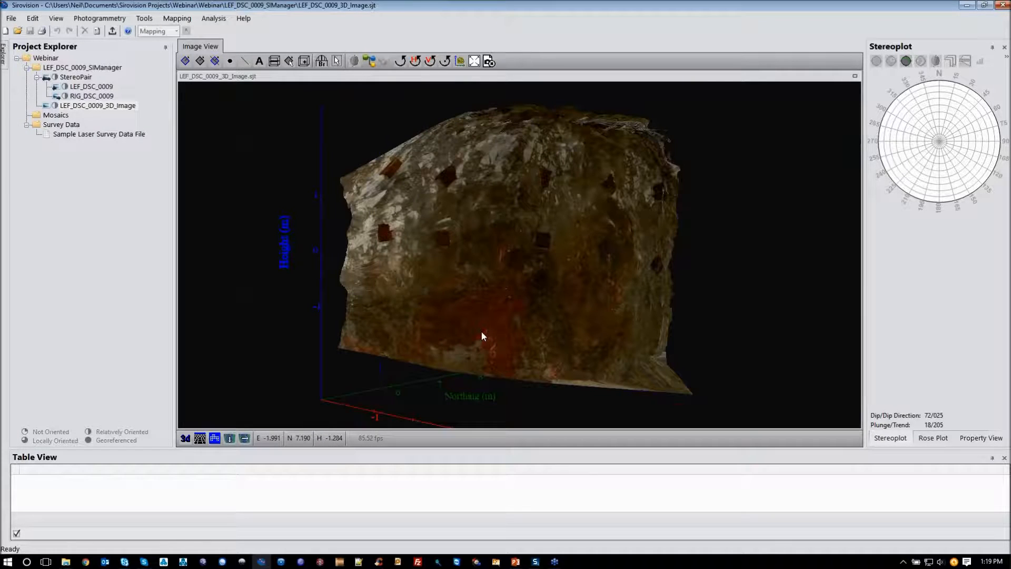
scroll(504, 334, "up", 2)
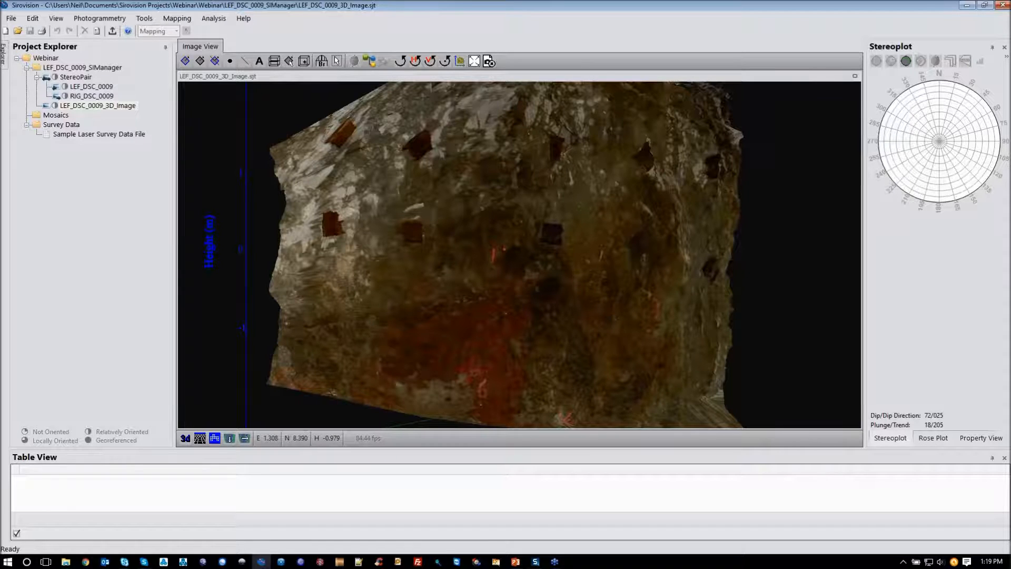
left_click(534, 563)
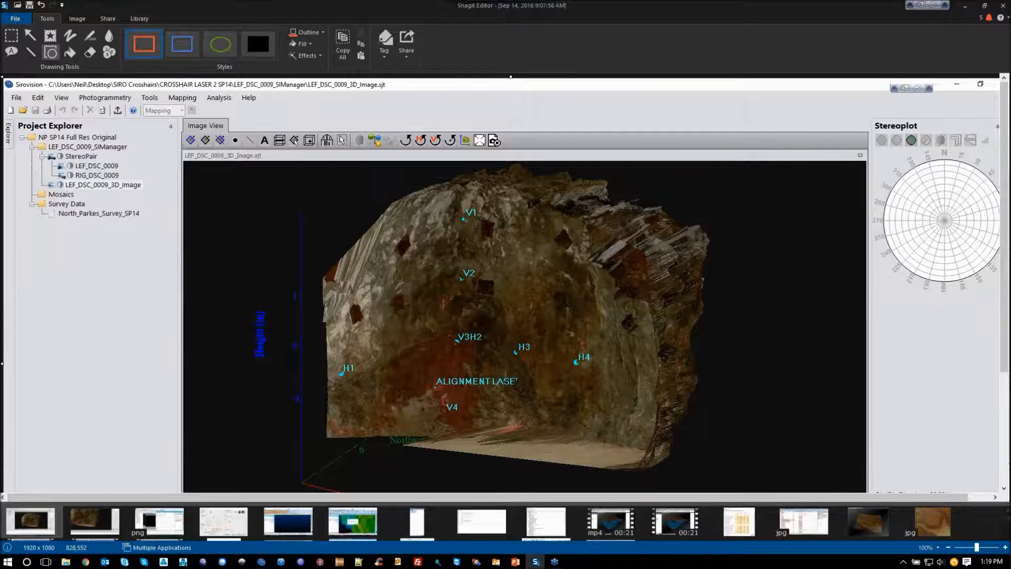
Step: Switch to the PowerPoint file Sirovision Underground System_V6_1.pptx and present slide 43 on setting up the crosshair laser in full screen
left_click(66, 562)
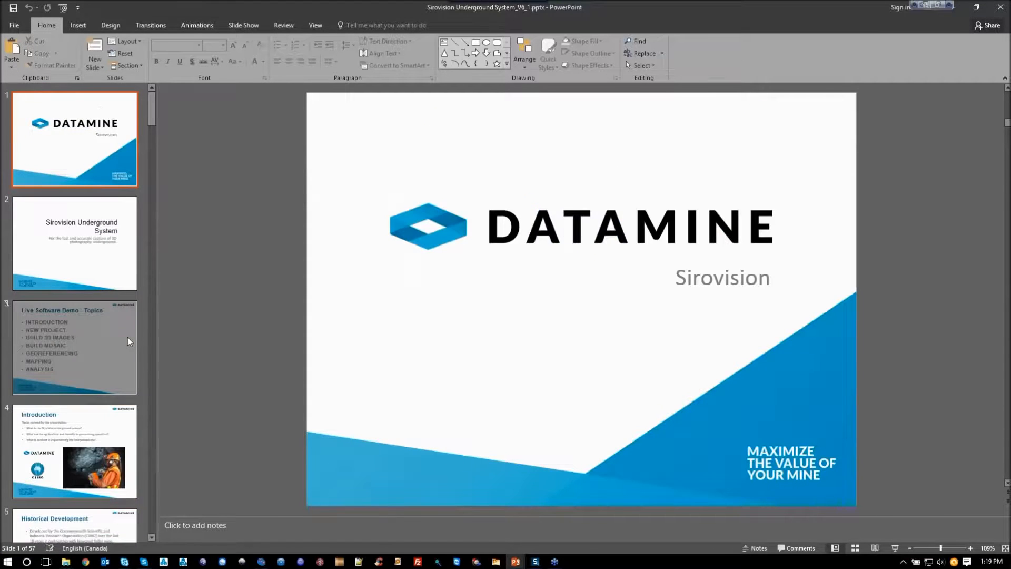
key("Down")
key("Down")
key("Down")
key("Down")
scroll(129, 341, "down", 10)
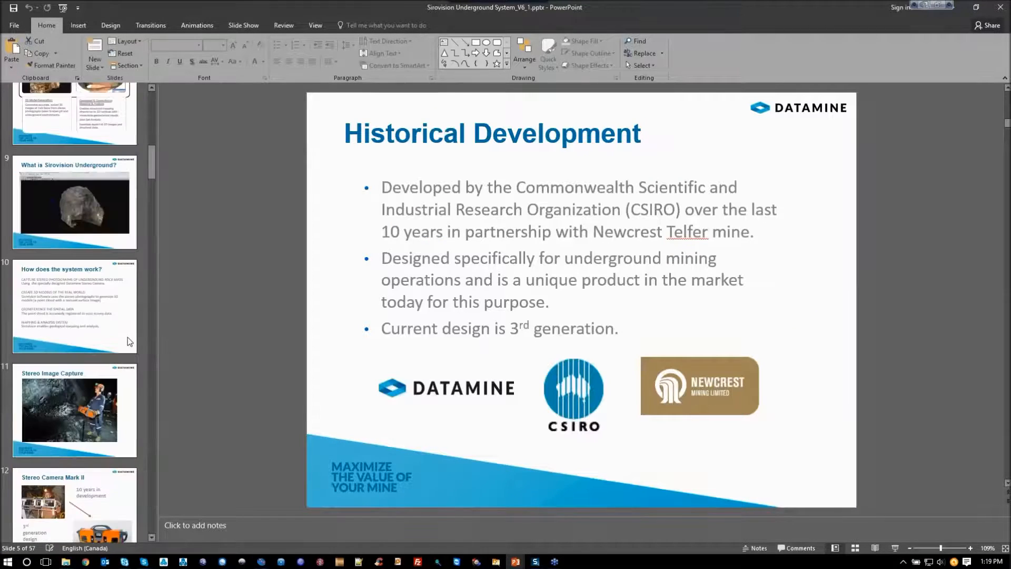
scroll(129, 341, "down", 5)
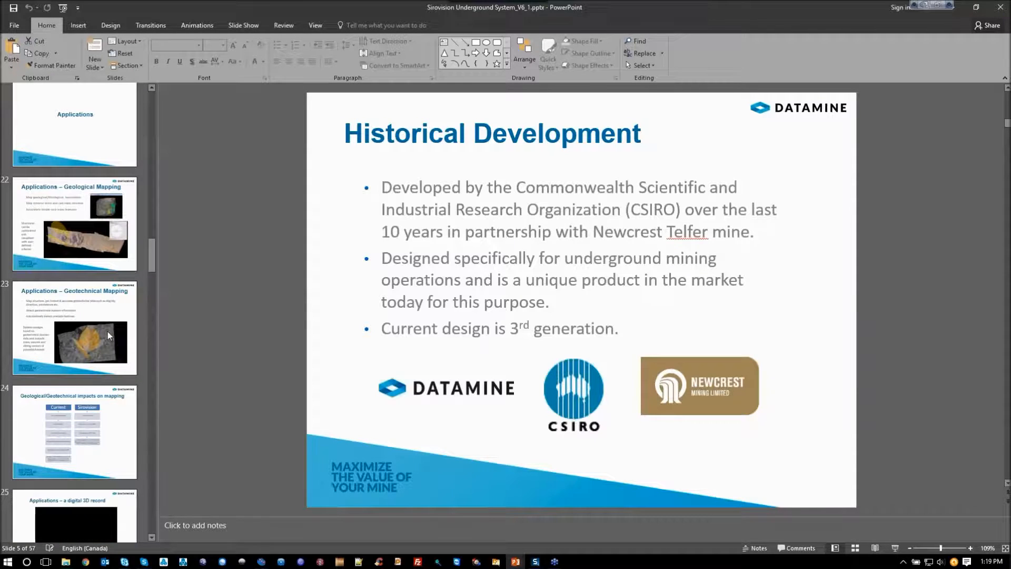
scroll(108, 334, "down", 6)
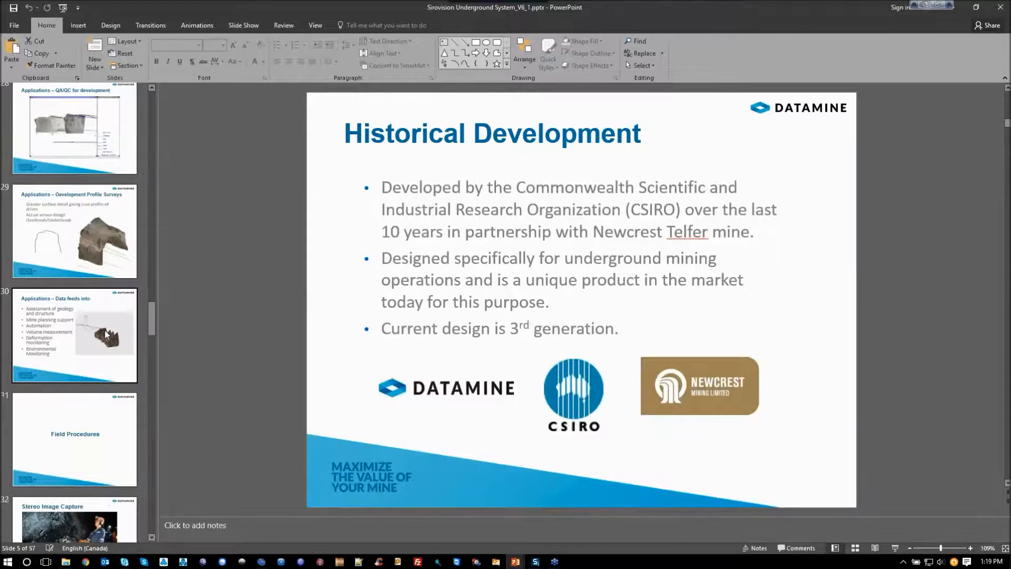
scroll(106, 334, "down", 9)
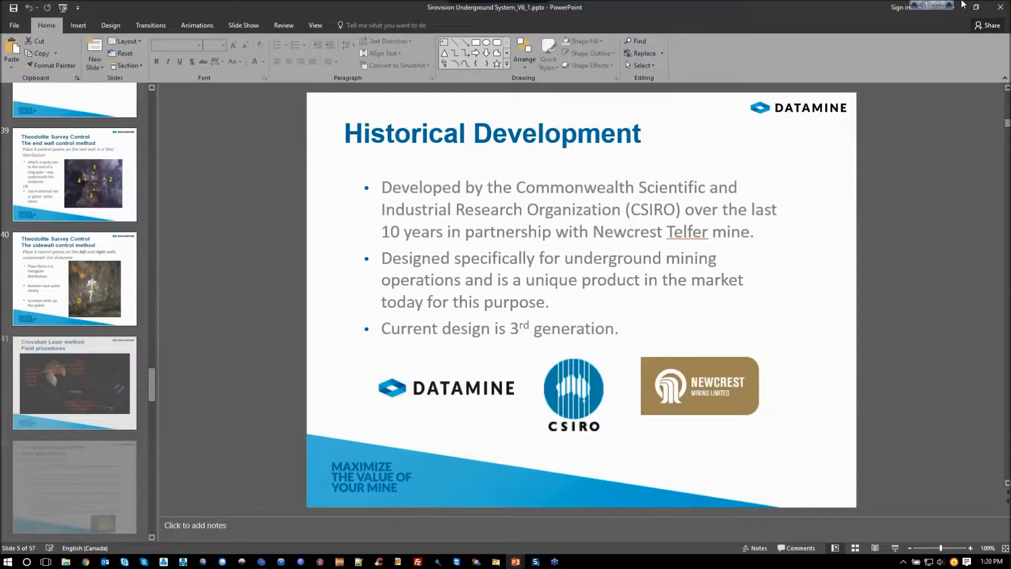
scroll(52, 465, "down", 1)
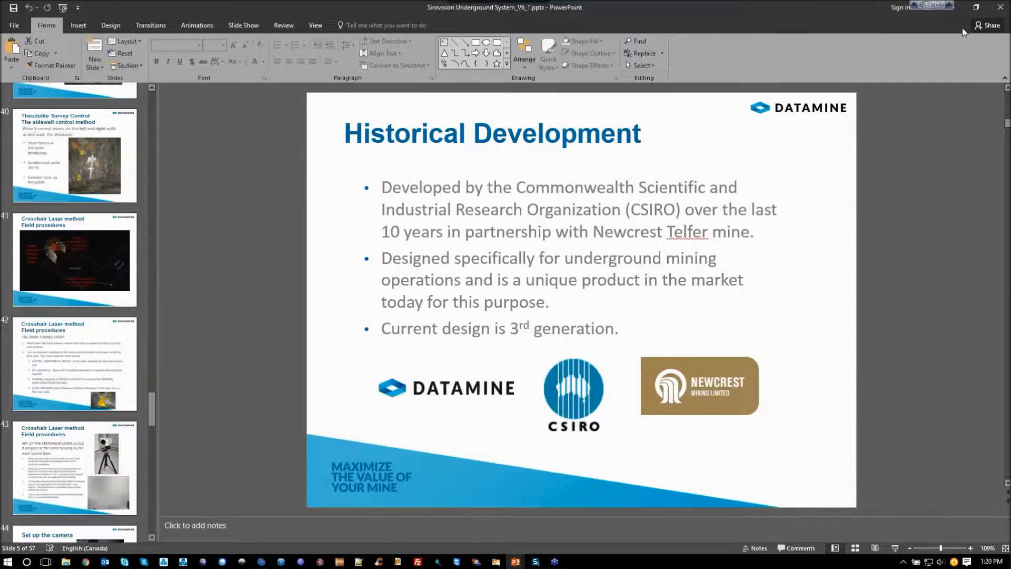
left_click(53, 465)
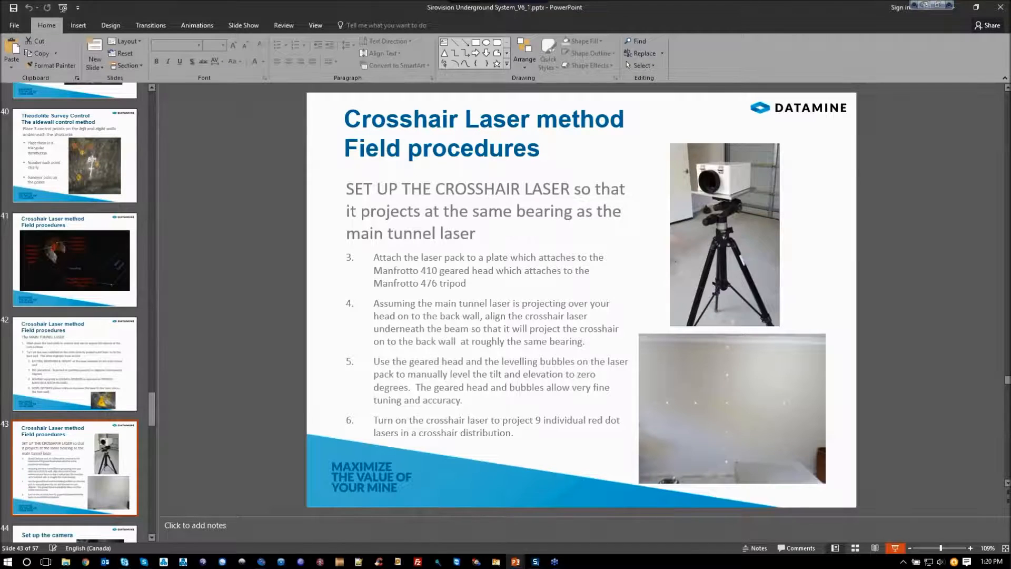
left_click(895, 548)
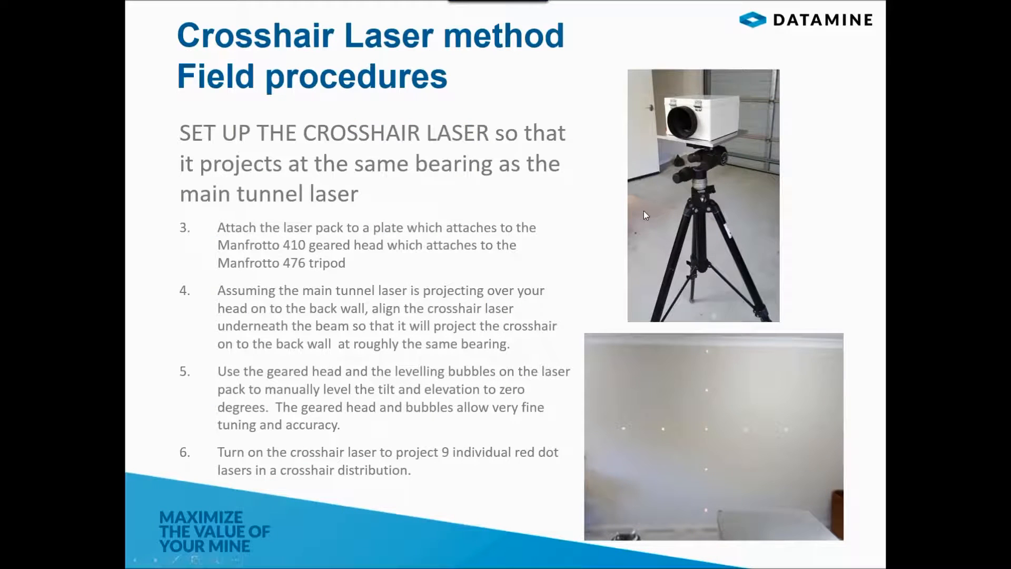
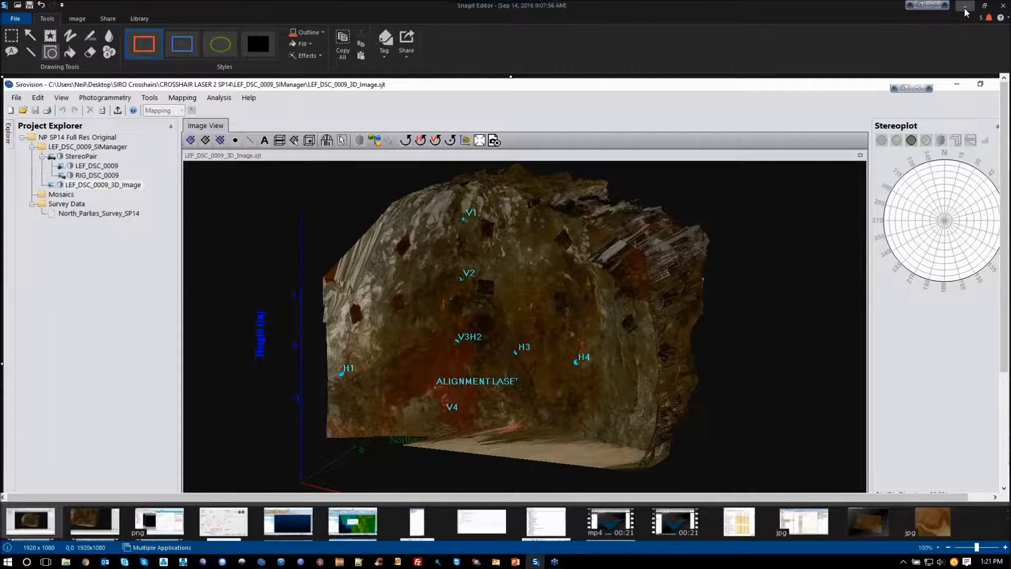
Step: Return to Sirovision and start georeferencing LEF_DSC_0009_3D_Image using a levelled crosshair laser, closing the open document and continuing to survey data selection
left_click(966, 7)
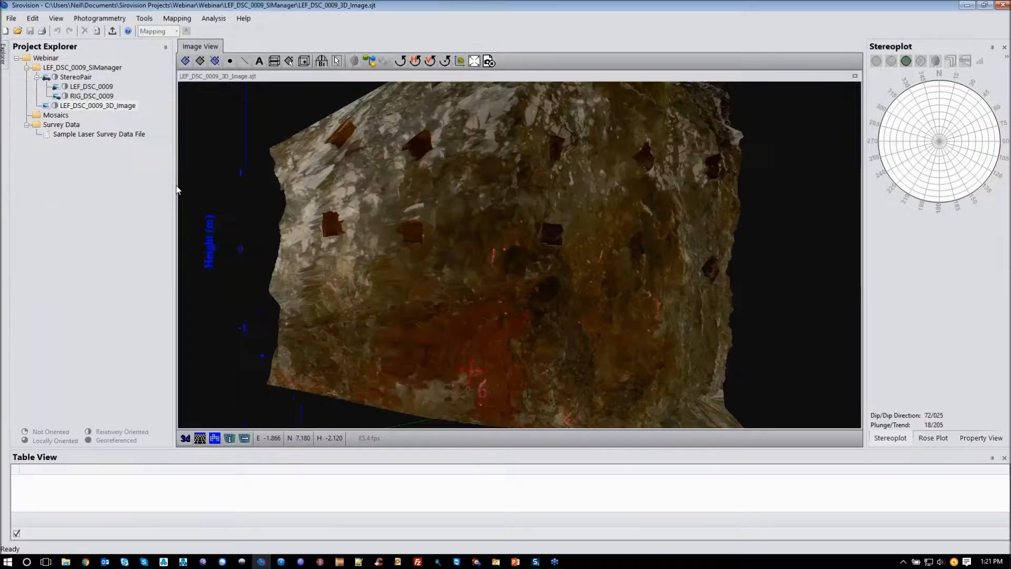
right_click(102, 107)
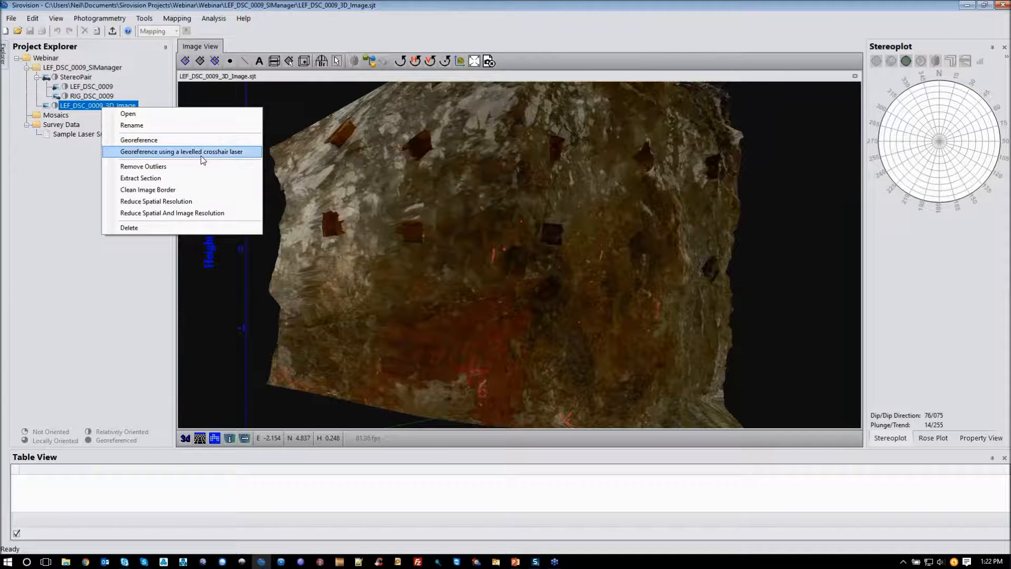
left_click(201, 153)
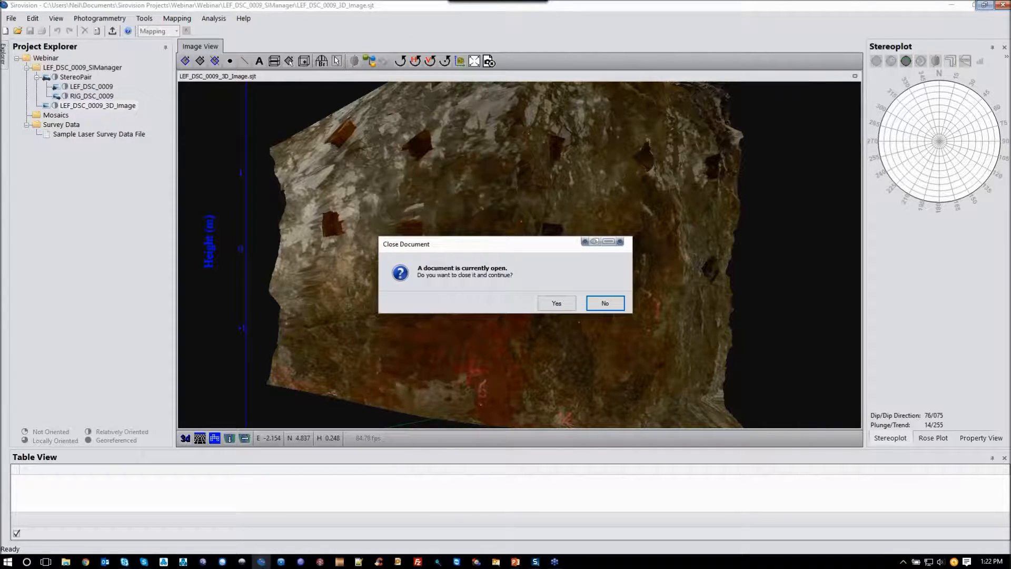
left_click(557, 303)
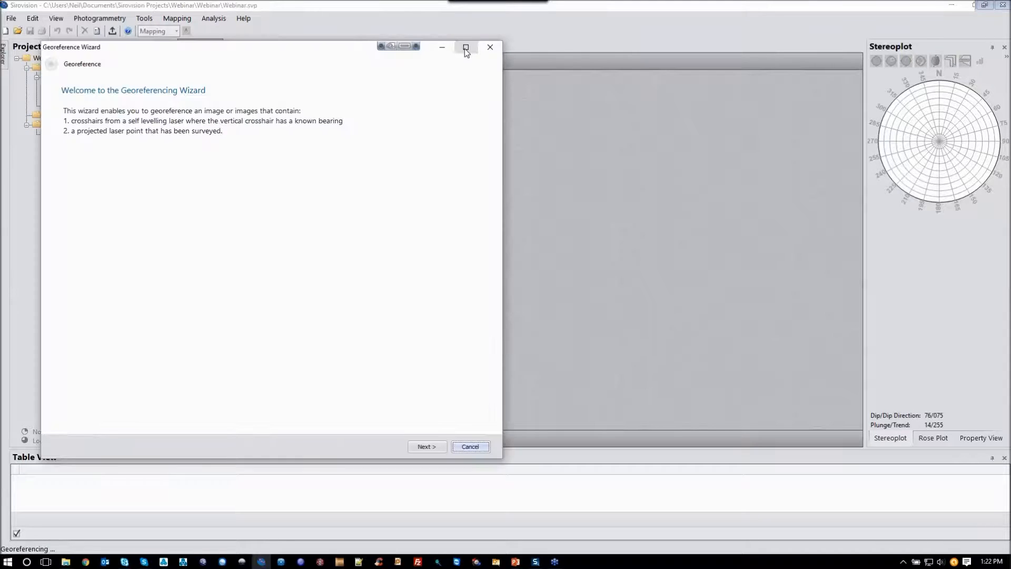
left_click(466, 47)
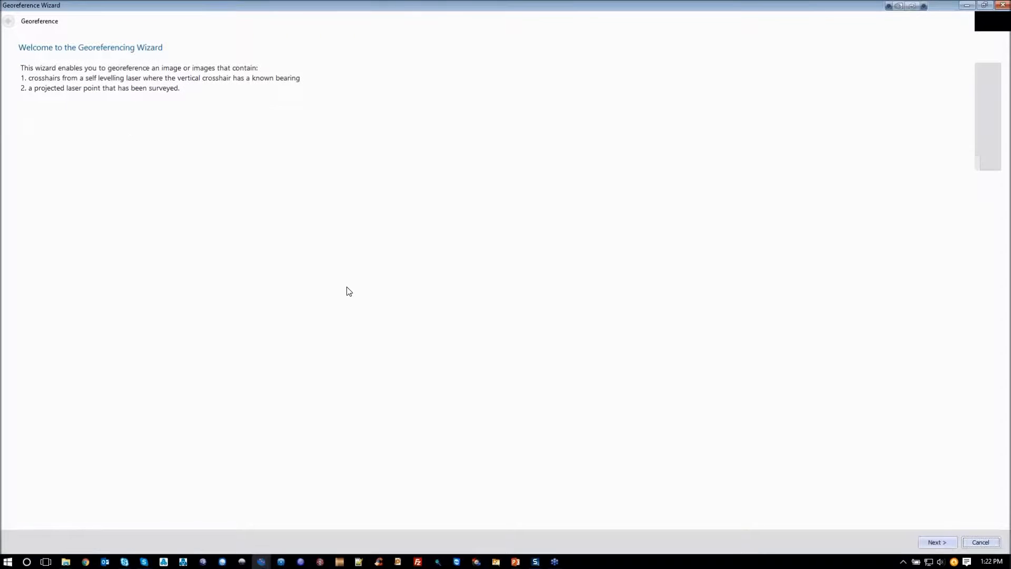
key("Return")
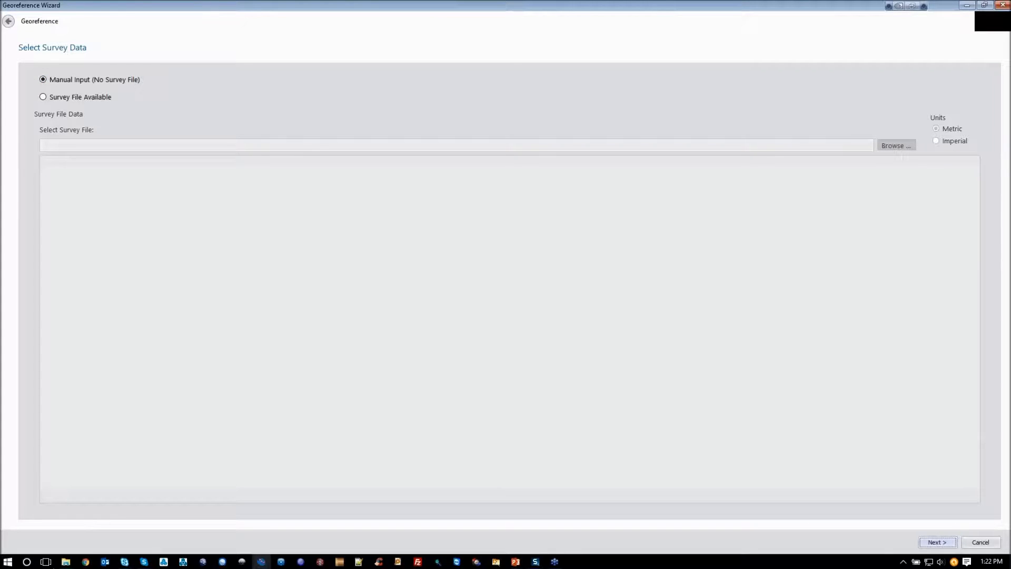
Step: Open Sample Laser Survey Data File.csv from the Webinar project folder inside Sirovision Projects in a maximized Excel window
left_click(65, 562)
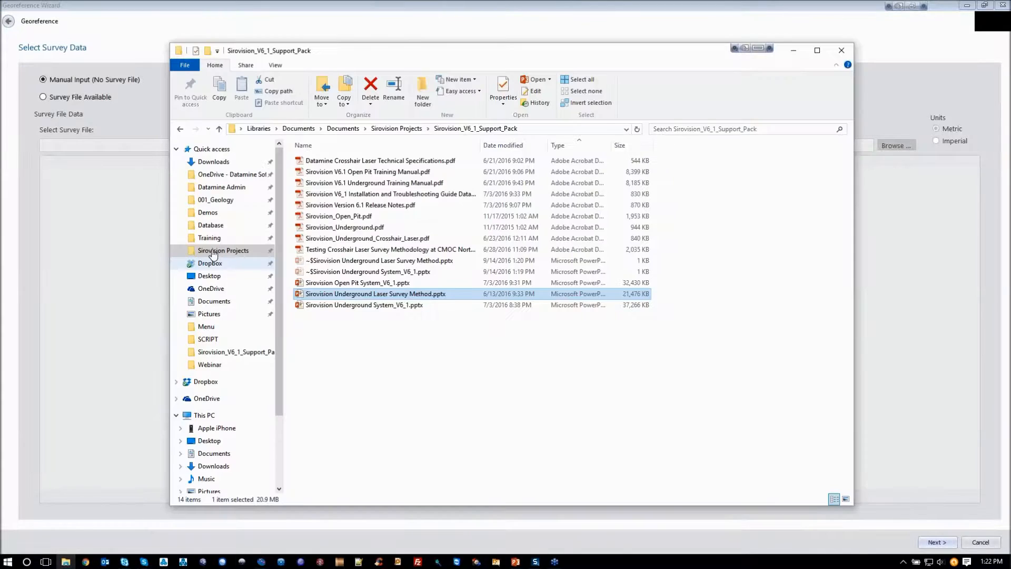
left_click(223, 251)
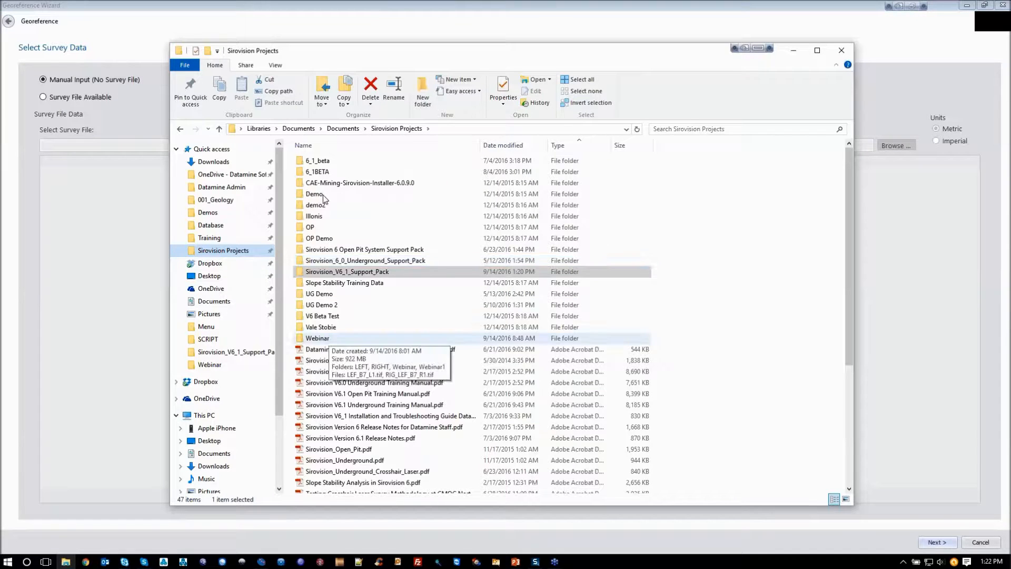
double_click(321, 338)
double_click(318, 182)
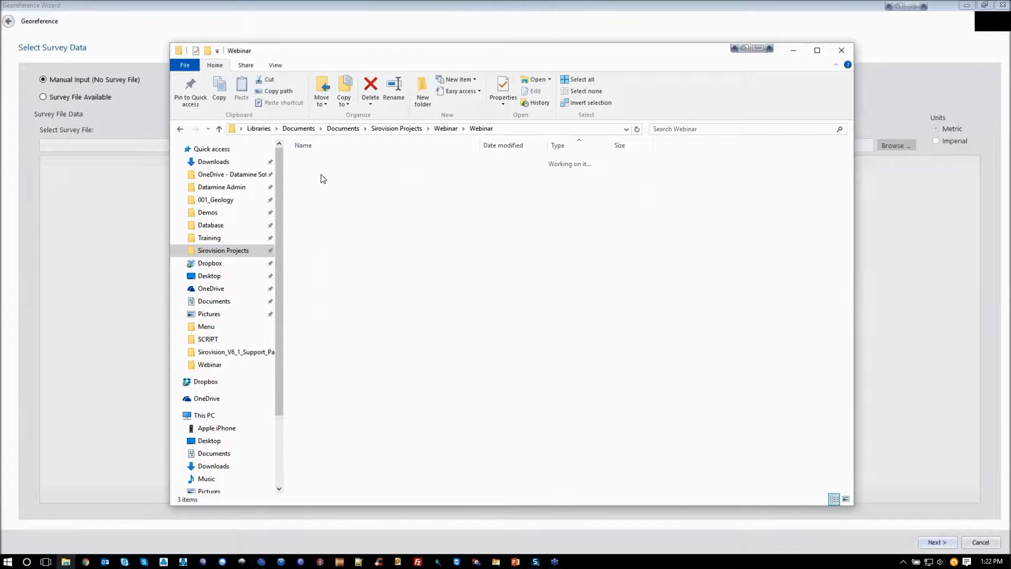
left_click(322, 173)
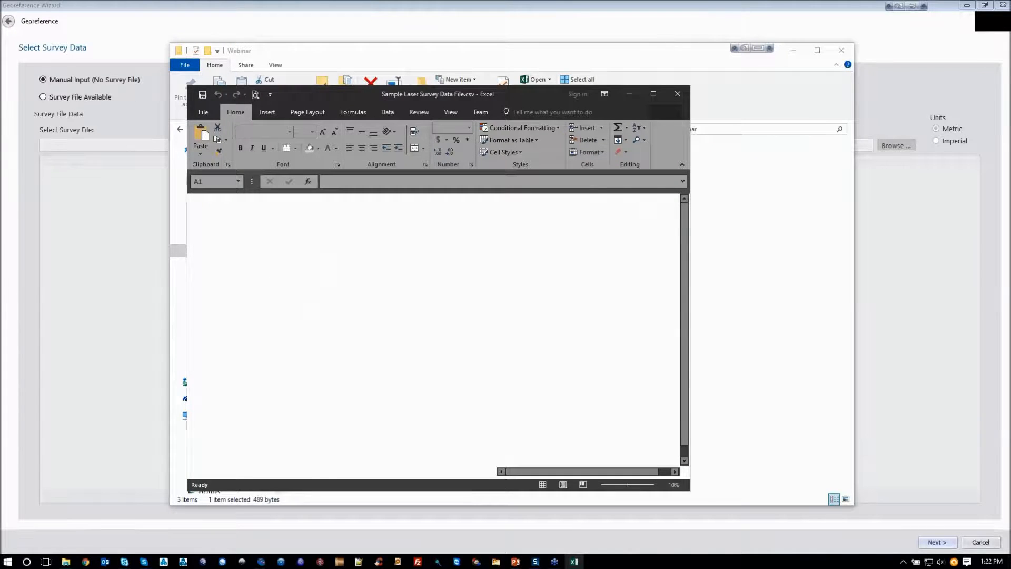
key("super+Up")
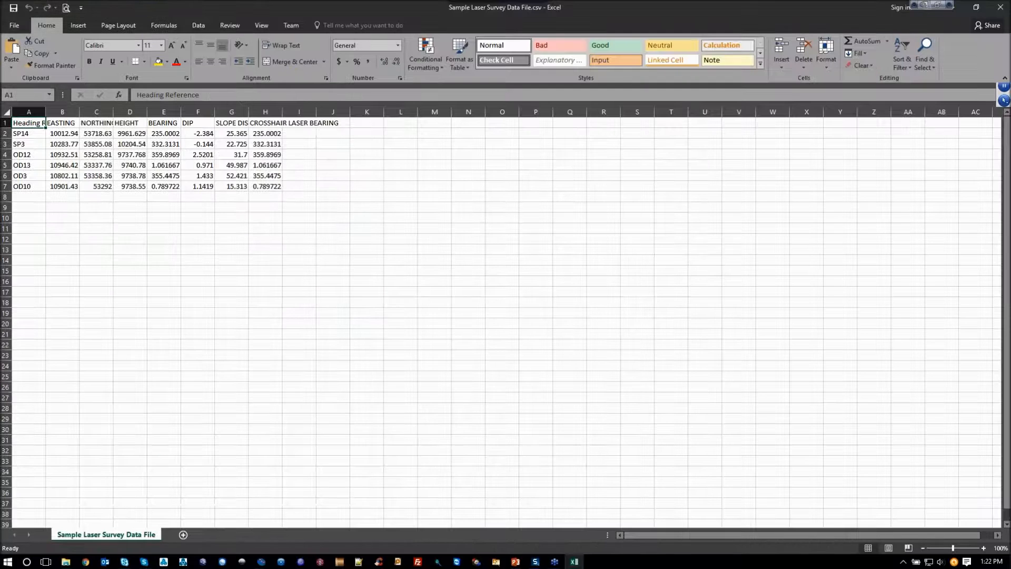
Step: Fit all columns to their contents, examine the laser survey data, and close the spreadsheet without saving
key("ctrl+a")
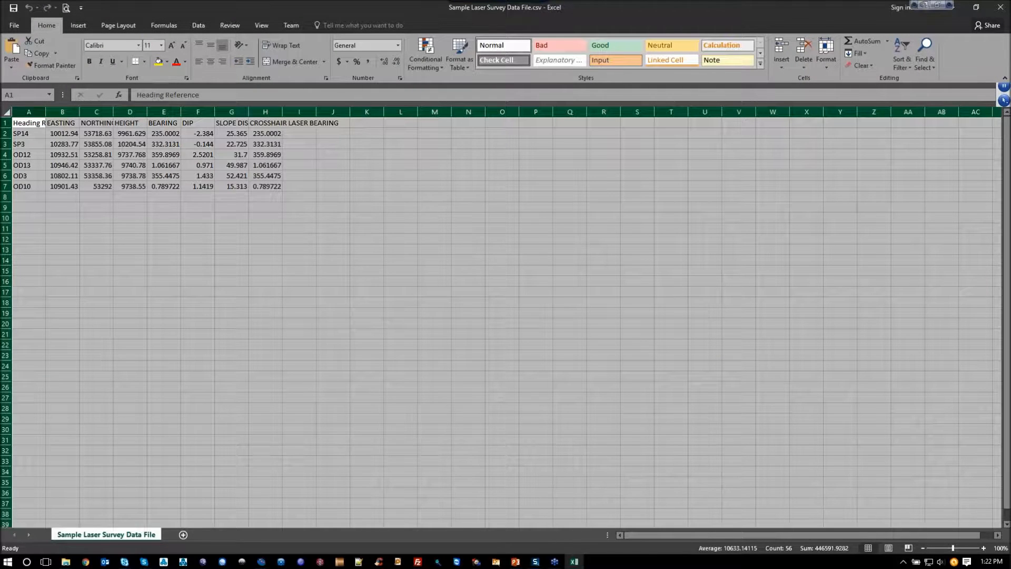
key("alt+h")
key("o")
key("i")
left_click(269, 260)
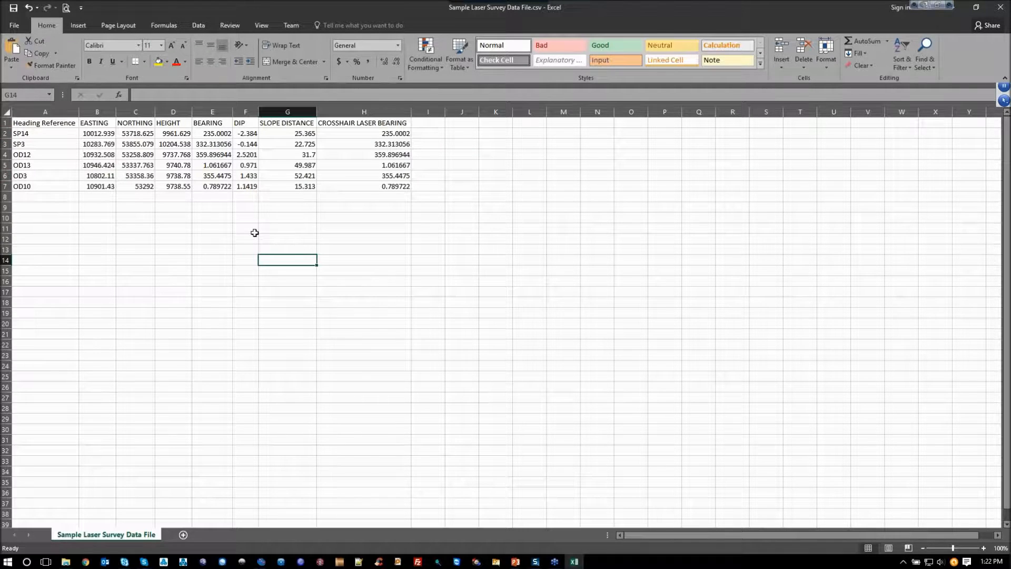
left_click(954, 10)
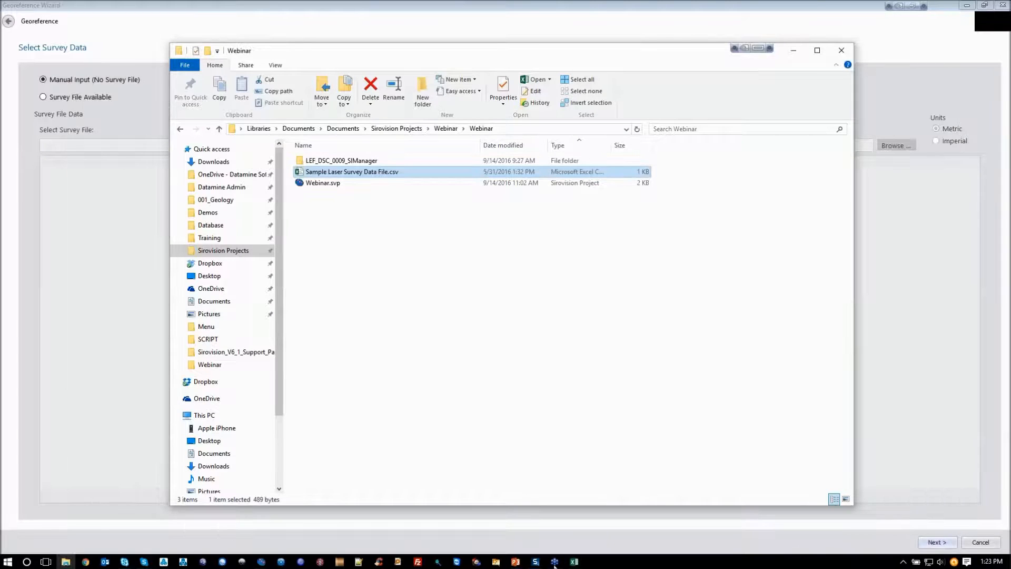
key("alt+Tab")
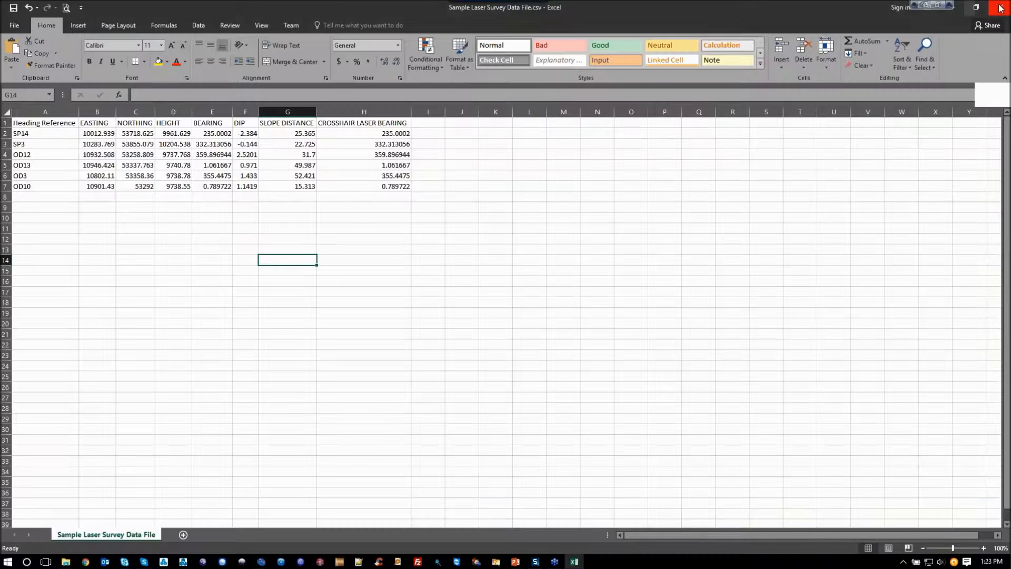
left_click(1001, 7)
left_click(498, 295)
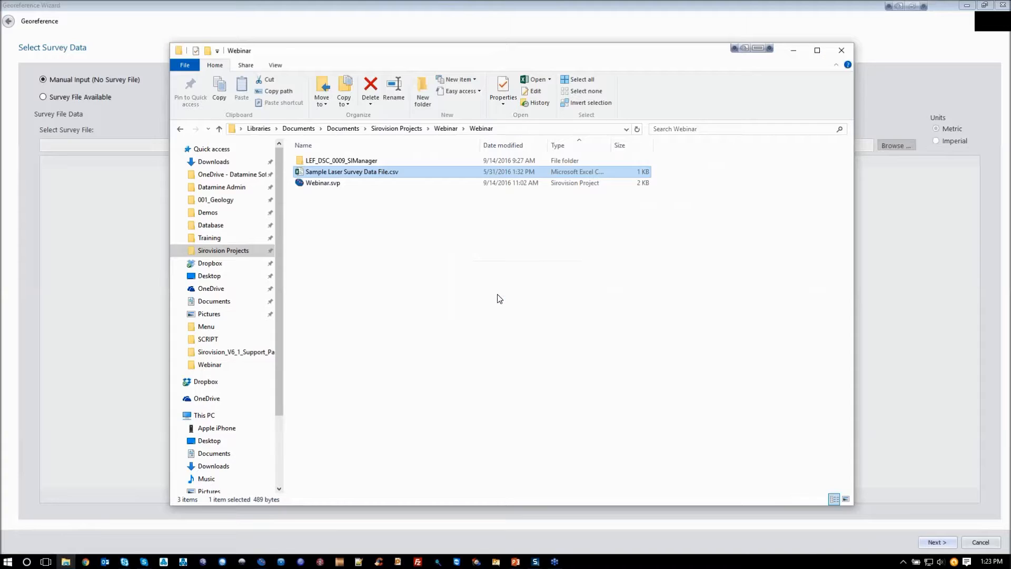
Step: In the Georeference Wizard, load Sample Laser Survey Data File.csv as the available survey file and continue to data assignment with heading SP14
left_click(13, 96)
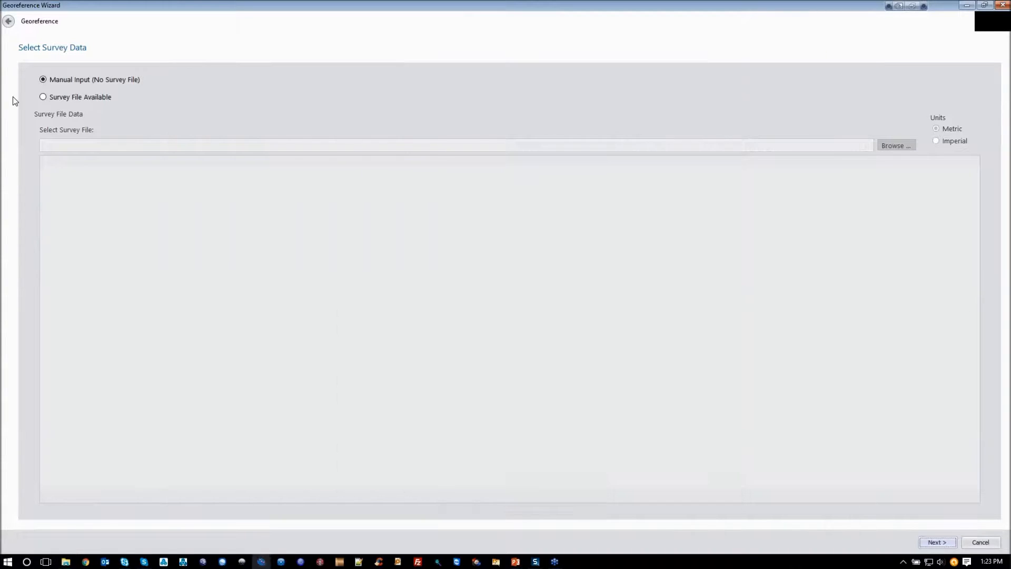
left_click(43, 97)
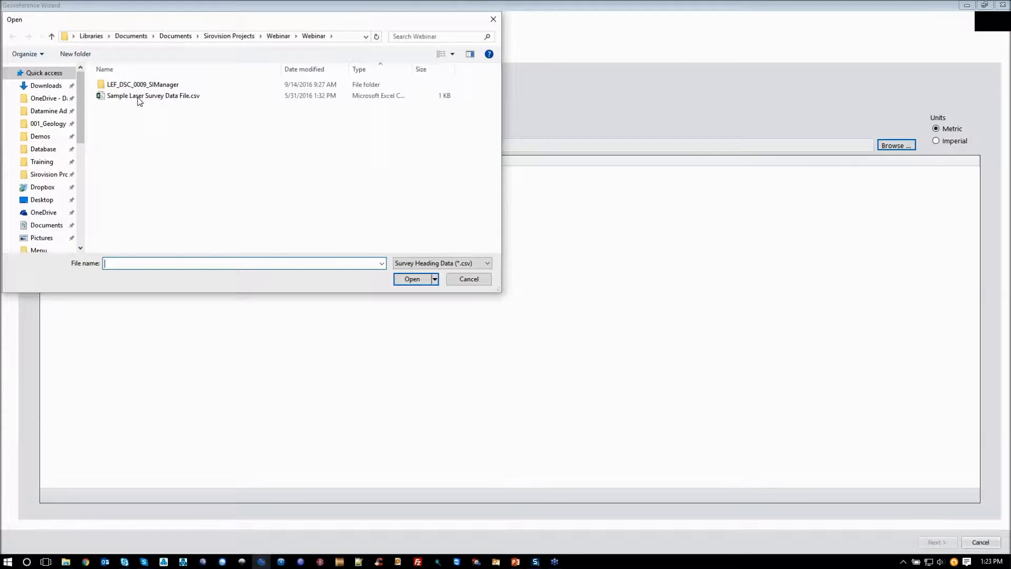
double_click(139, 96)
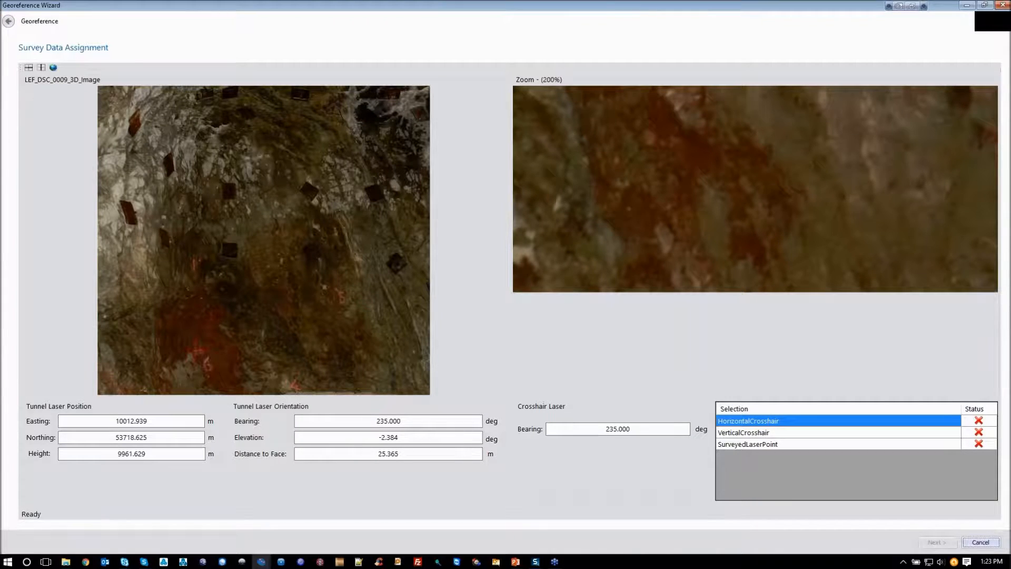
Step: Check the labelled laser points in Snagit Editor, and mark the surveyed laser point at the centre of the red painted cross
left_click(540, 565)
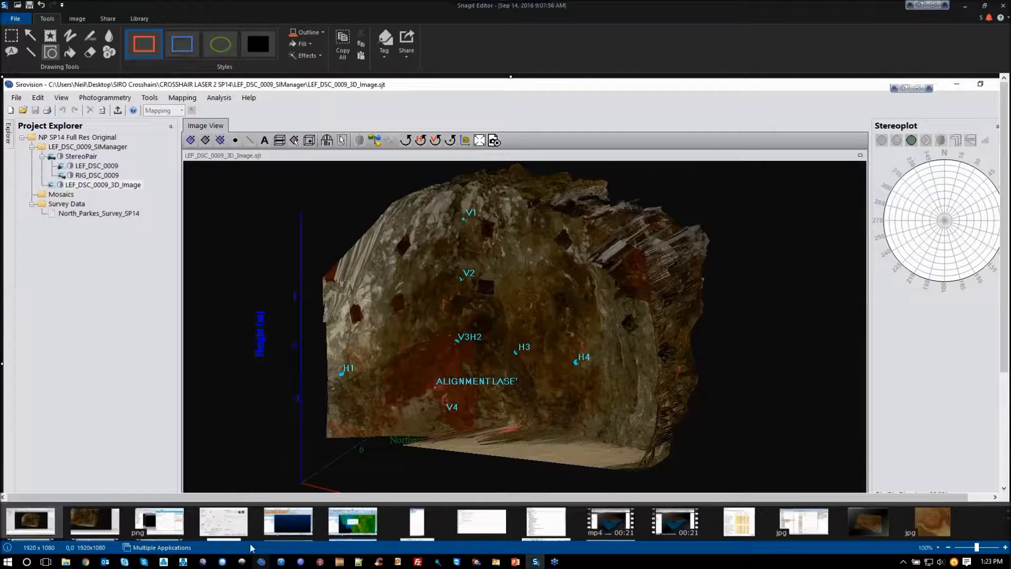
mouse_move(261, 561)
left_click(319, 513)
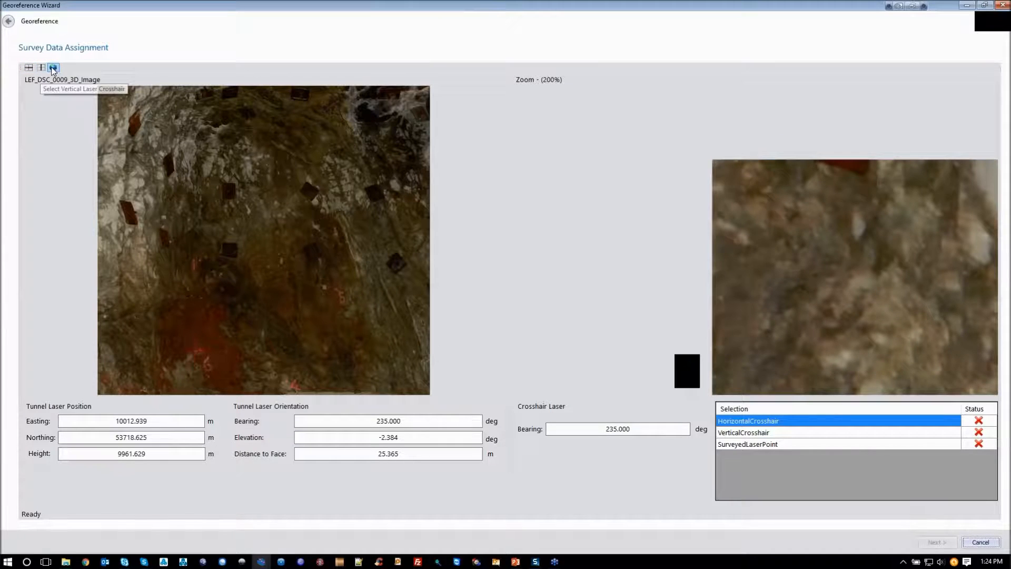
left_click(52, 69)
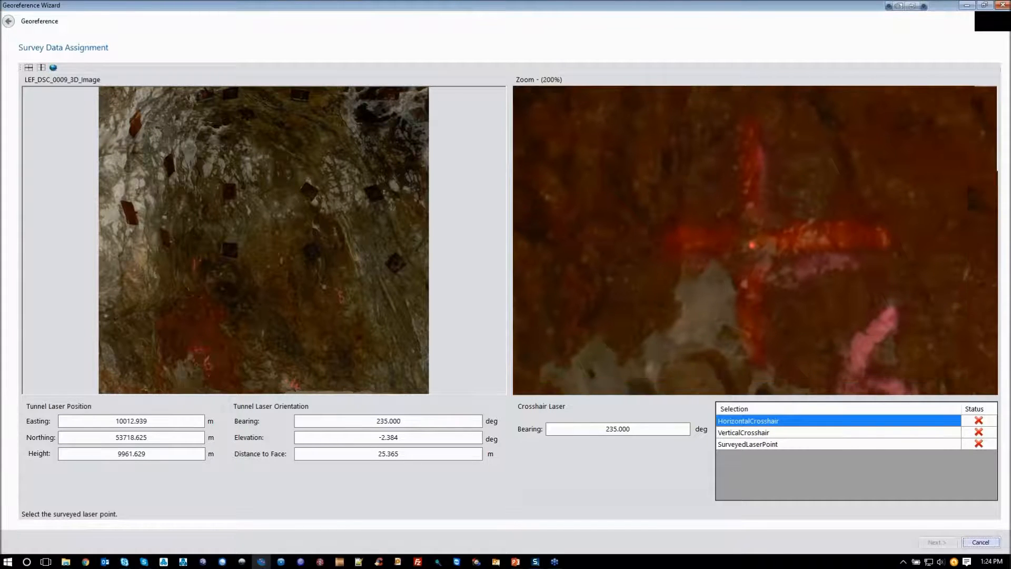
left_click(195, 350)
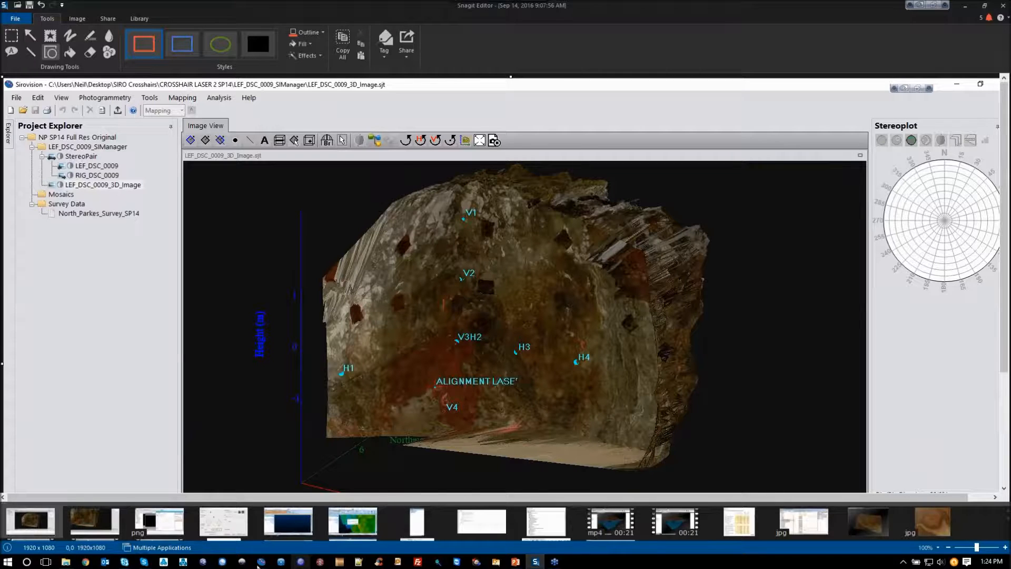
Step: Return to the Georeference Wizard and mark the four laser dots V1, V2, V3H2 and V4 as the vertical crosshair
mouse_move(258, 561)
left_click(316, 522)
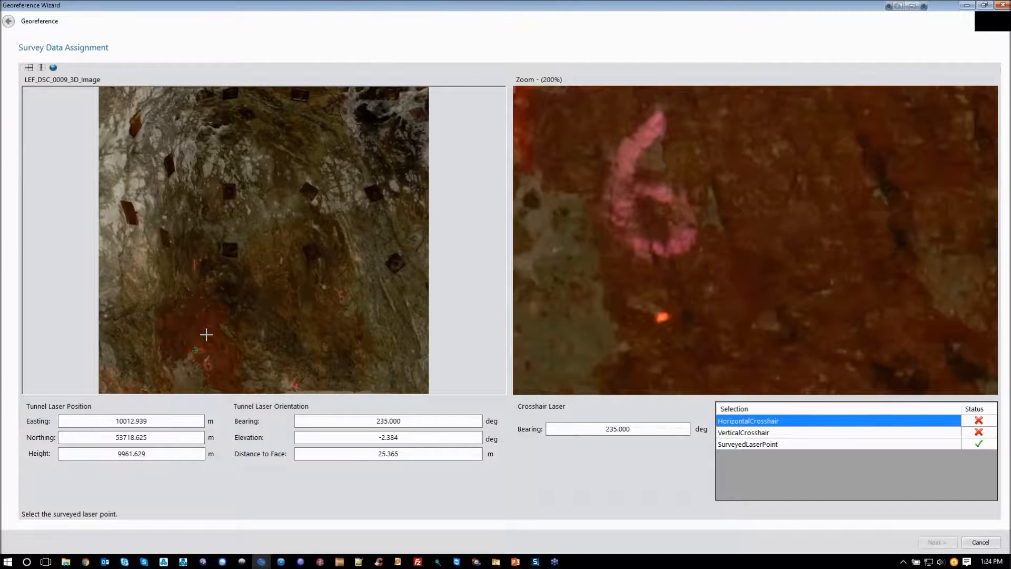
left_click(41, 68)
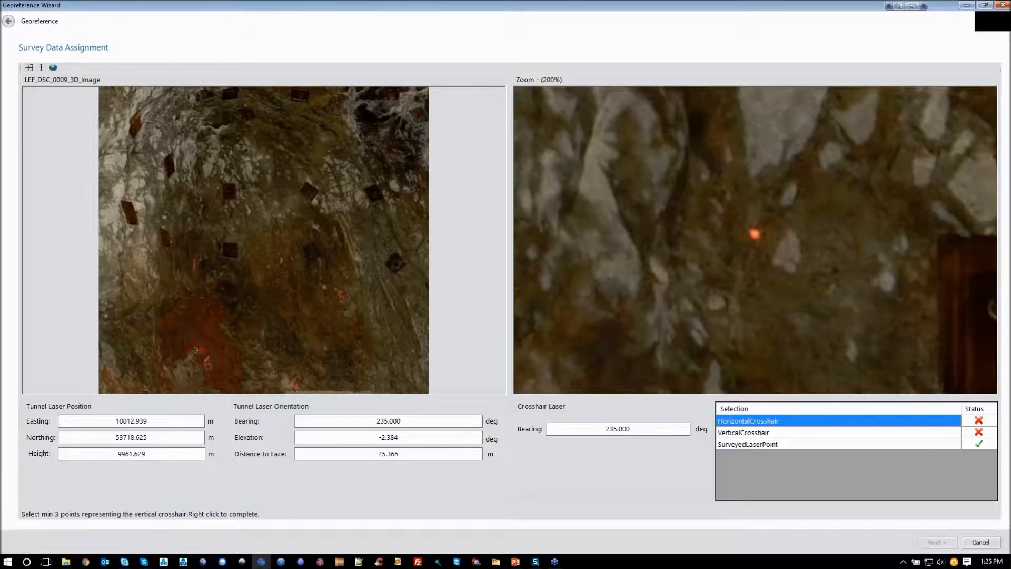
left_click(205, 184)
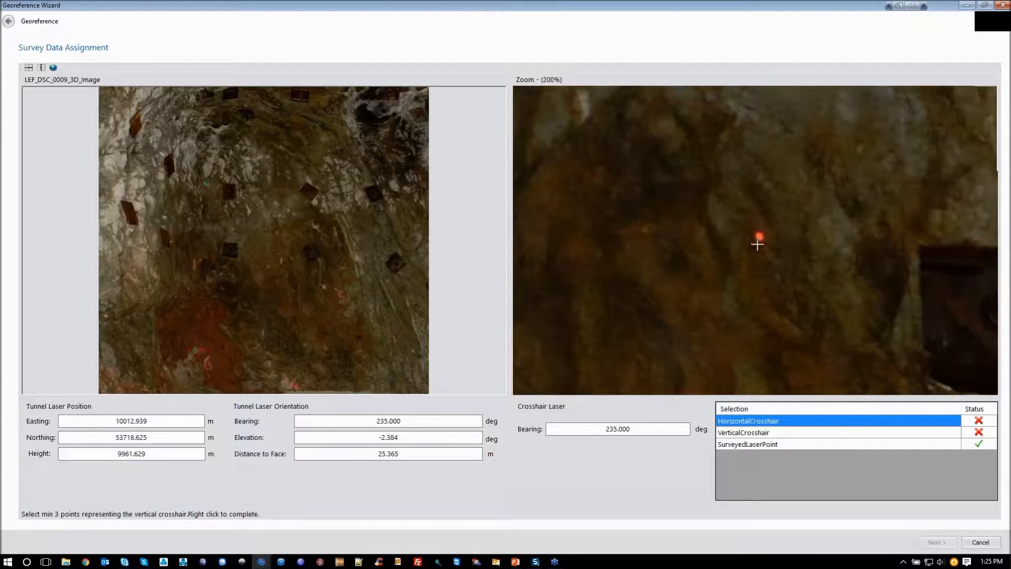
left_click(758, 244)
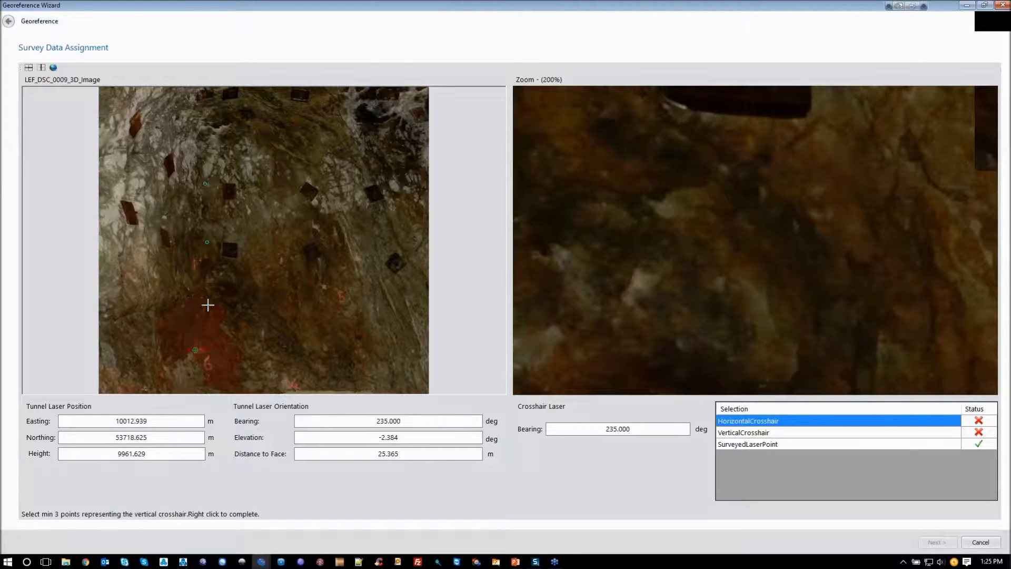
left_click(757, 243)
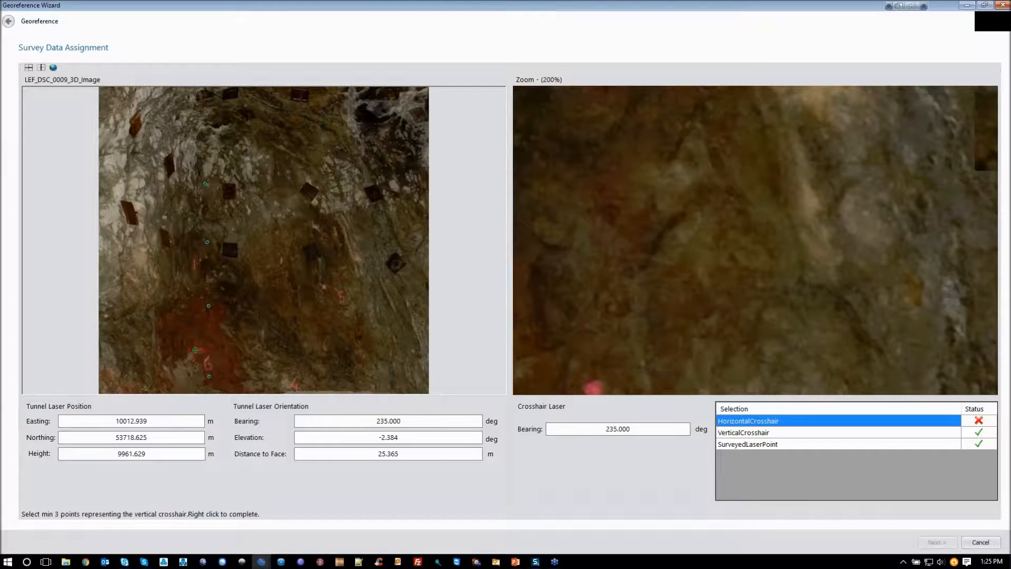
Step: Mark the four laser dots H1, V3H2, H3 and H4 across the face as the horizontal crosshair
left_click(29, 68)
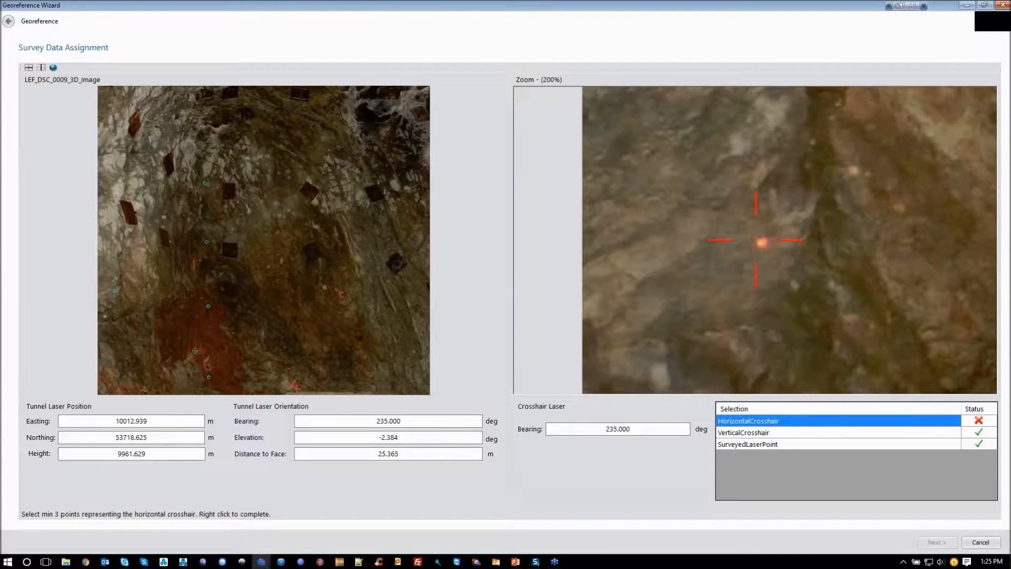
left_click(209, 304)
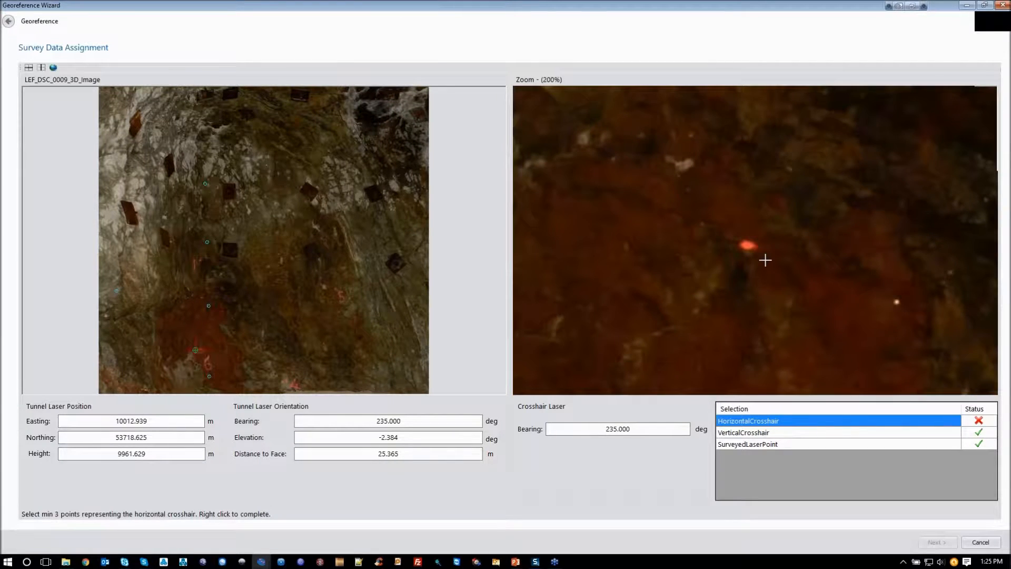
left_click(748, 245)
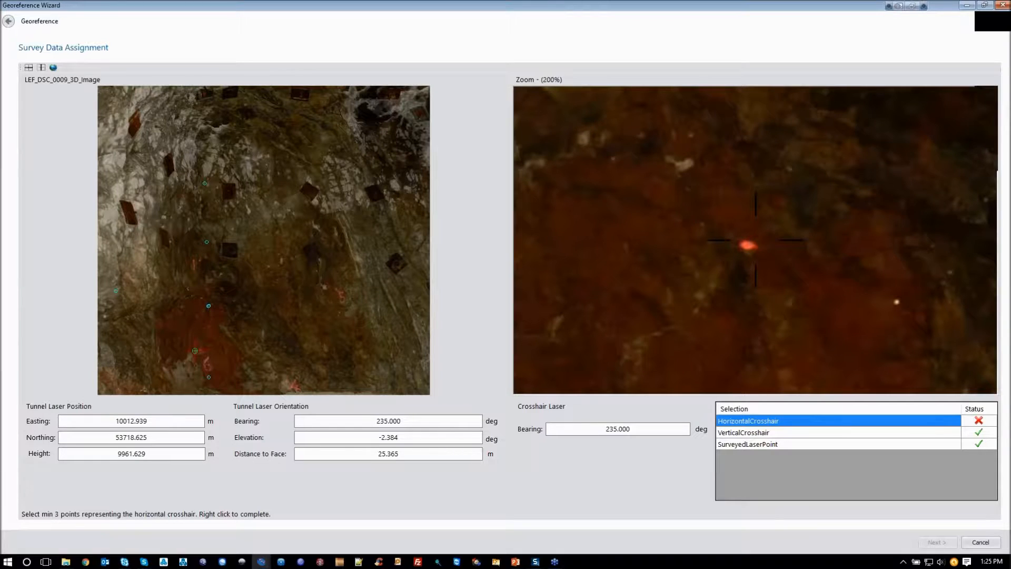
left_click(748, 245)
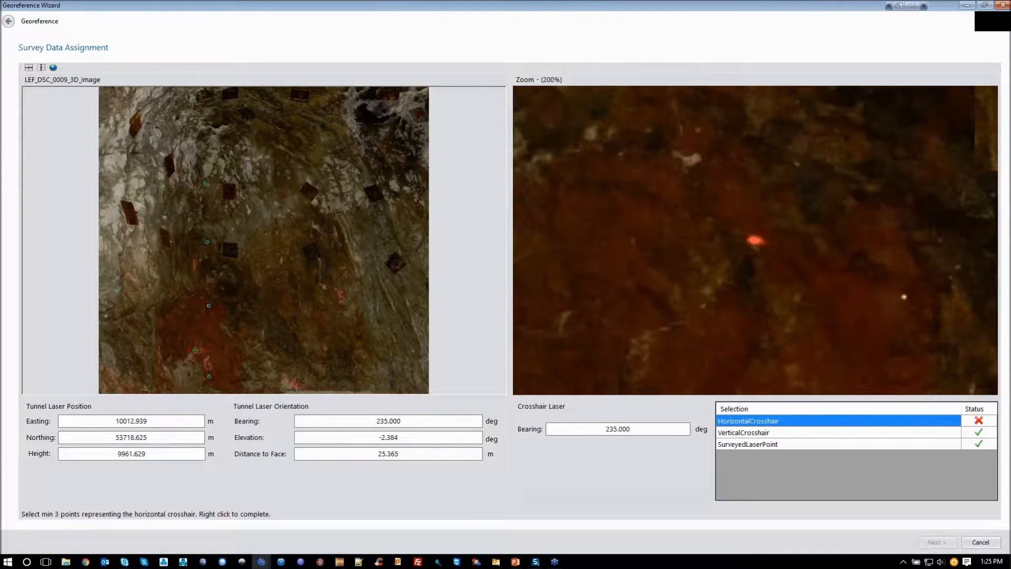
left_click(274, 309)
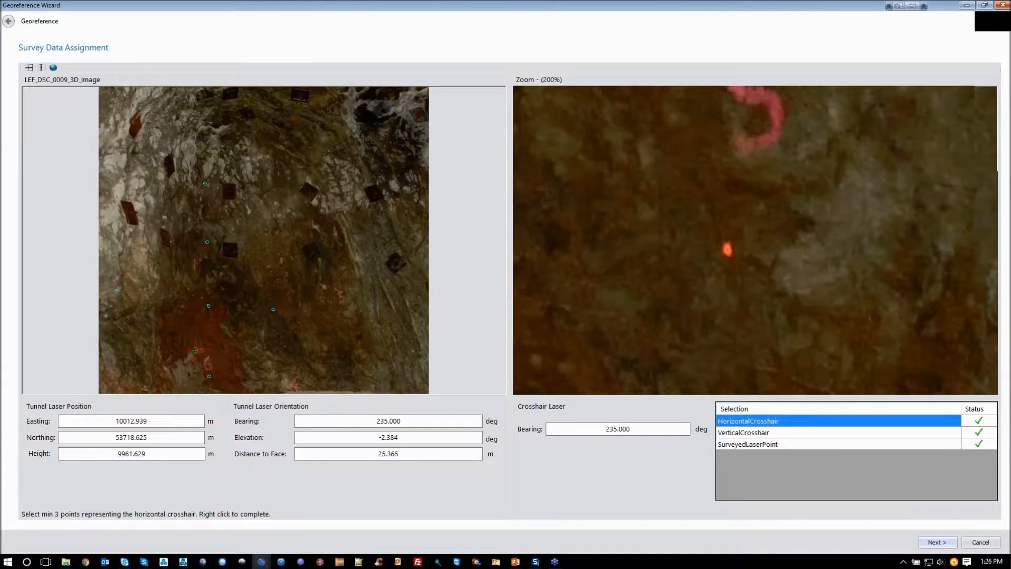
left_click(341, 311)
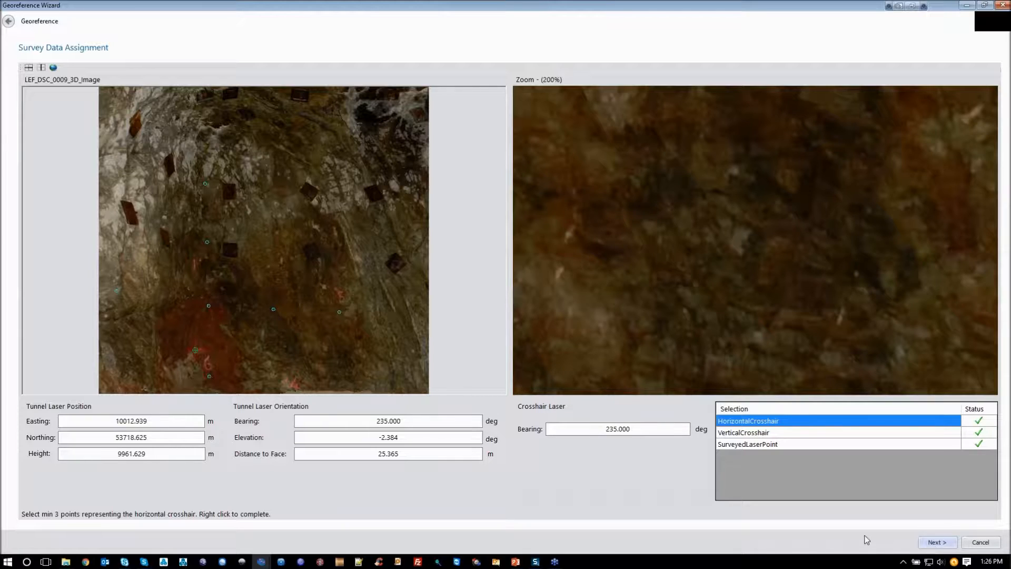
Step: Continue to the survey layout, inspect the oriented face and crosshair planes in 3D, and finish the Georeference Wizard
left_click(931, 543)
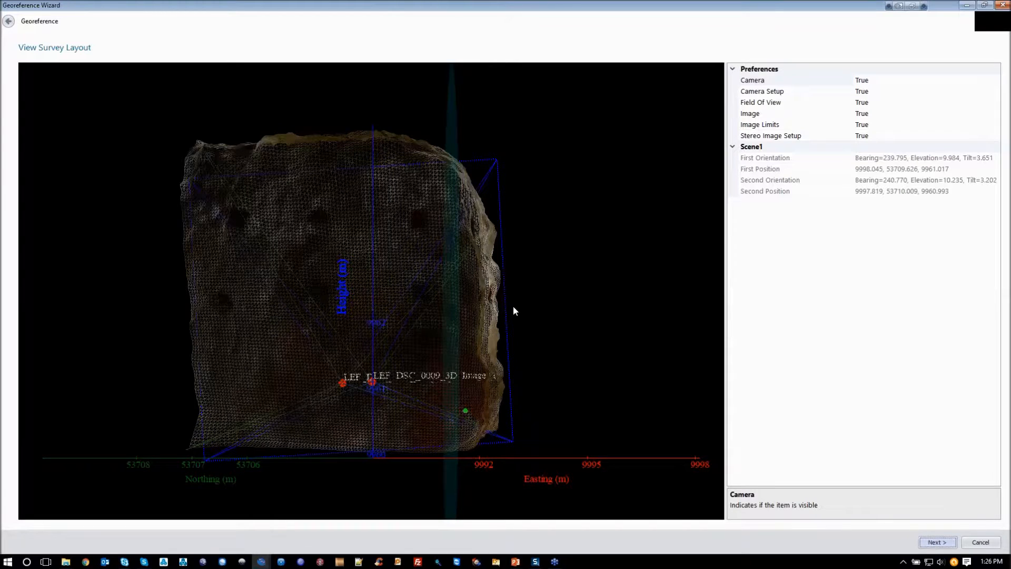
left_click_drag(457, 355, 230, 379)
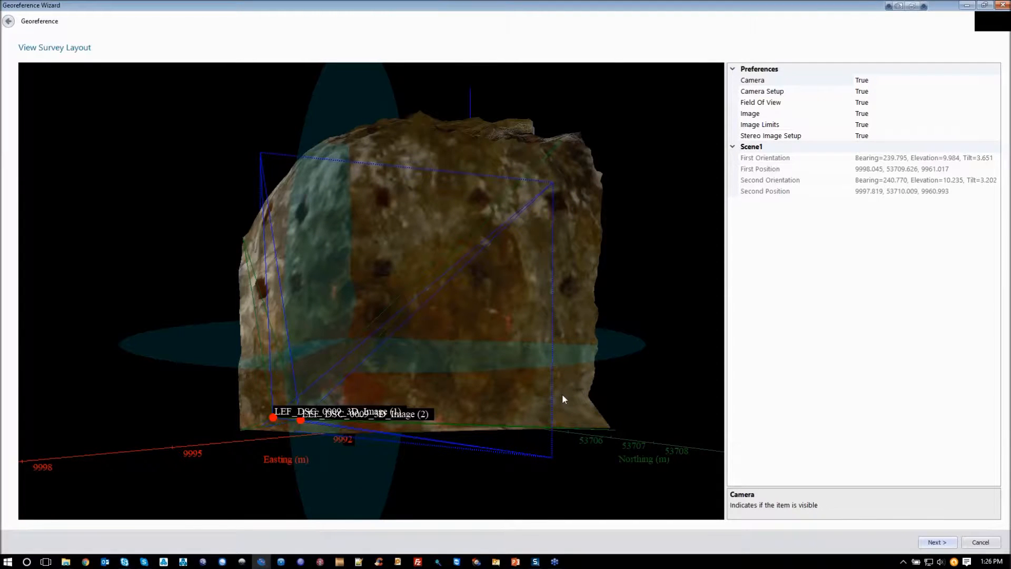
left_click_drag(432, 425, 489, 220)
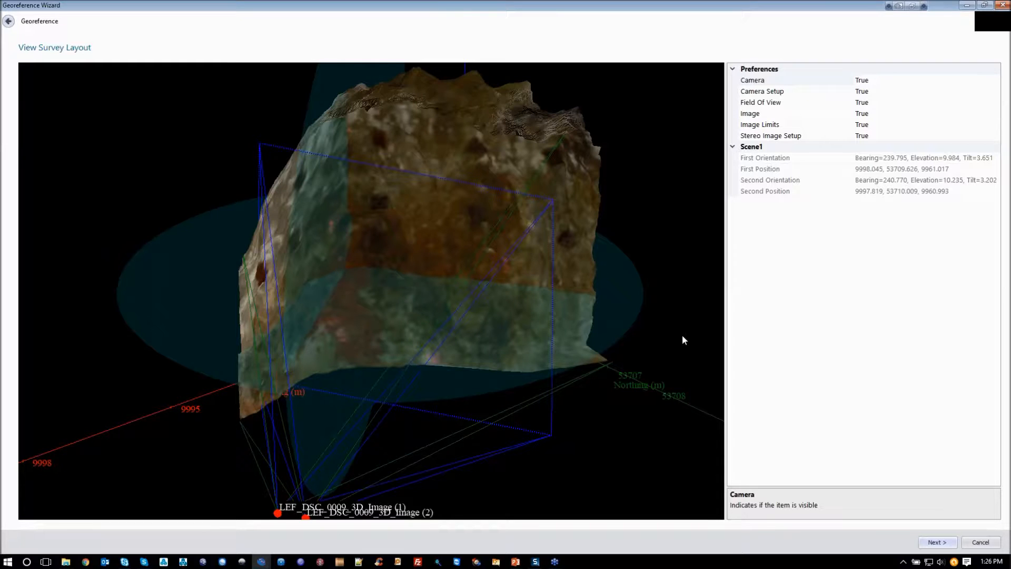
left_click(927, 544)
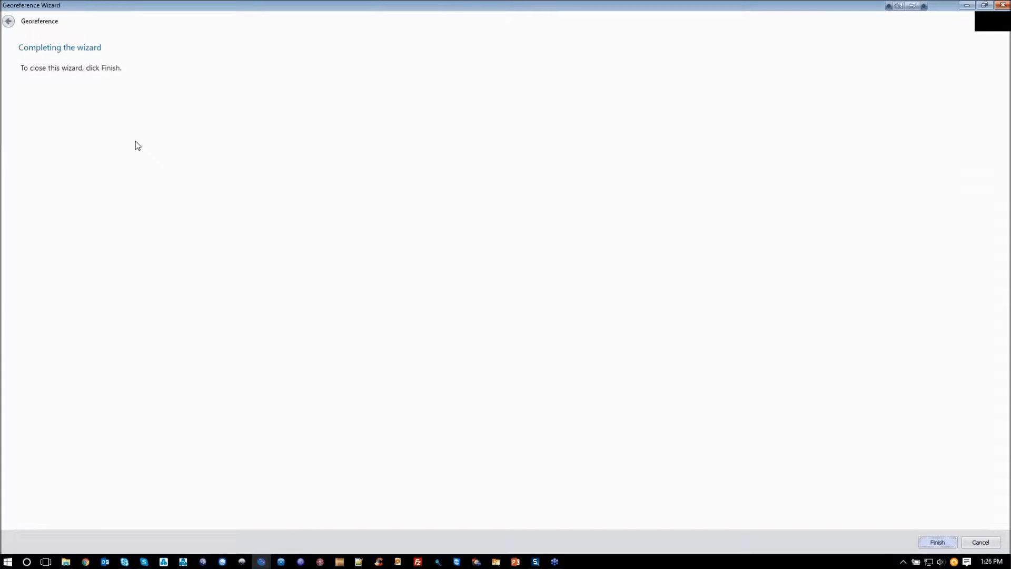
left_click(937, 543)
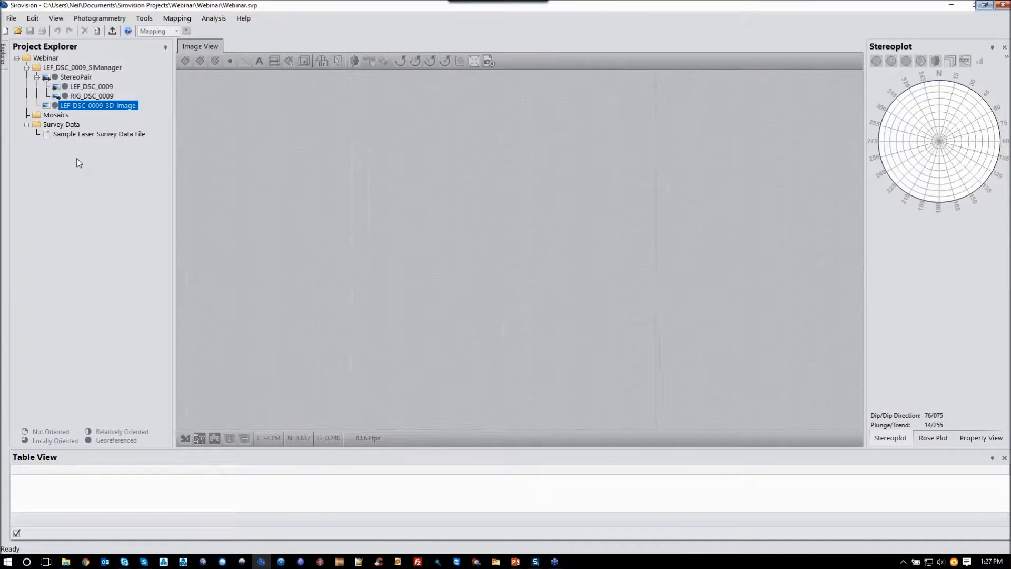
Step: Open LEF_DSC_0009_3D_Image, inspect the georeferenced rock face in 3D, and close the image
double_click(65, 106)
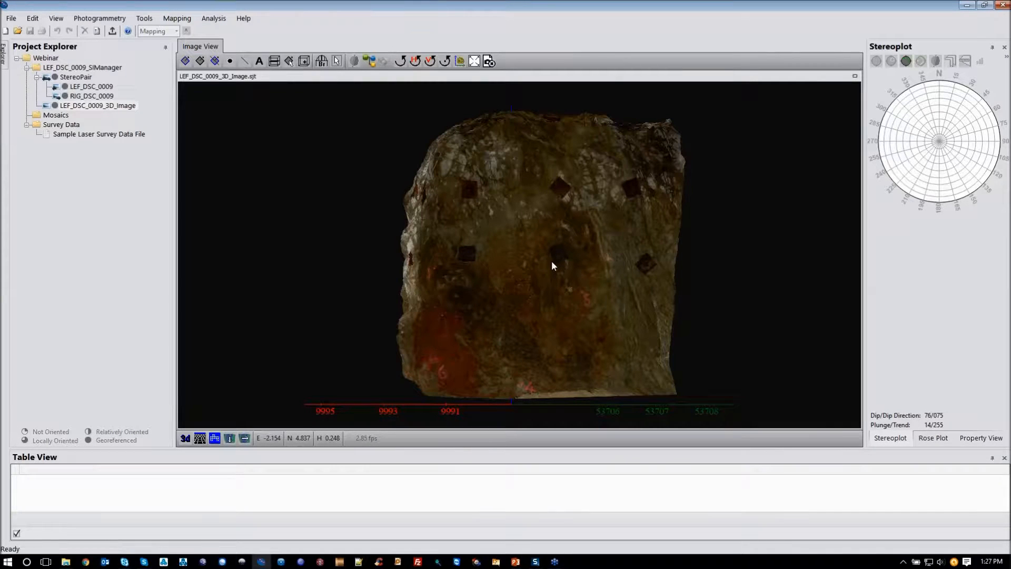
mouse_move(552, 261)
left_mouse_down()
mouse_move(504, 274)
mouse_move(570, 255)
mouse_move(533, 254)
left_mouse_up()
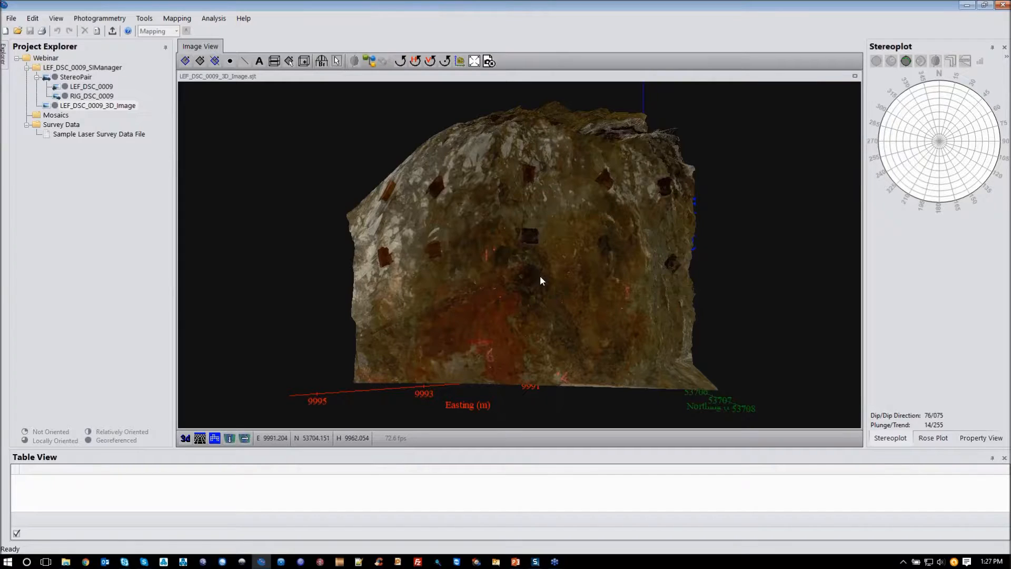
right_click(541, 281)
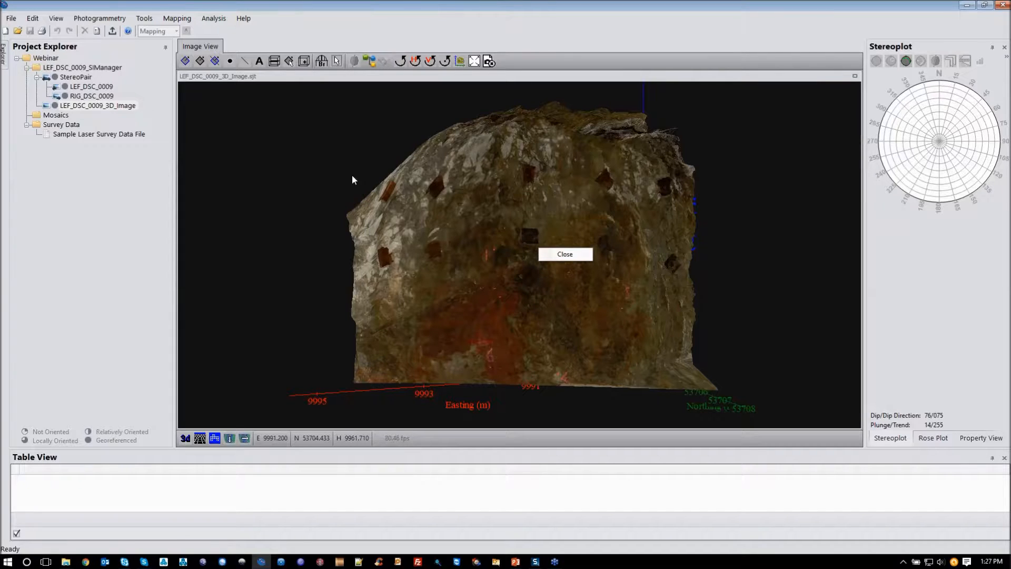
left_click(572, 254)
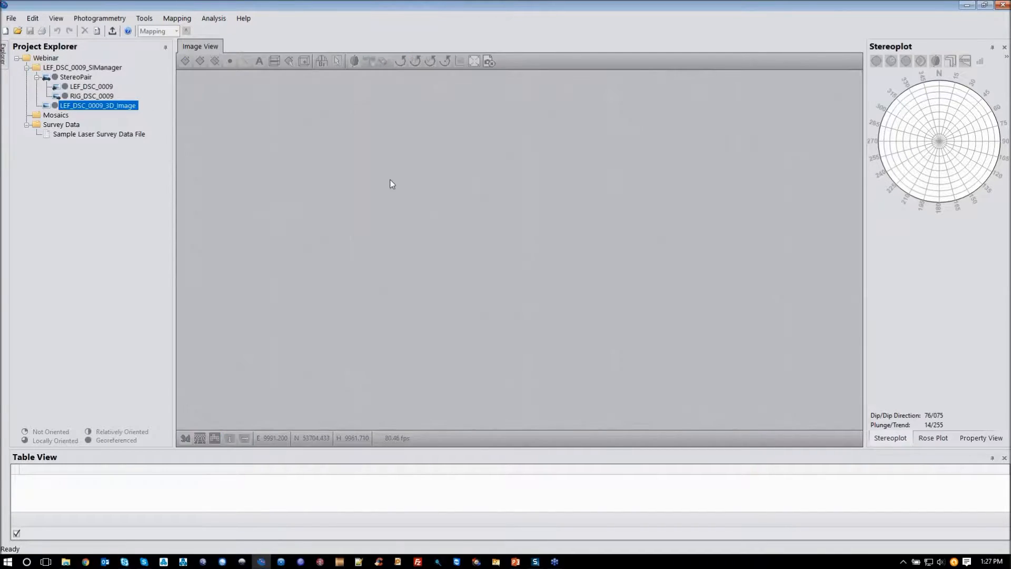
Step: Review the Export Wizard's object types and its 3D image formats, image selection and resolution options, and leave without exporting
left_click(144, 19)
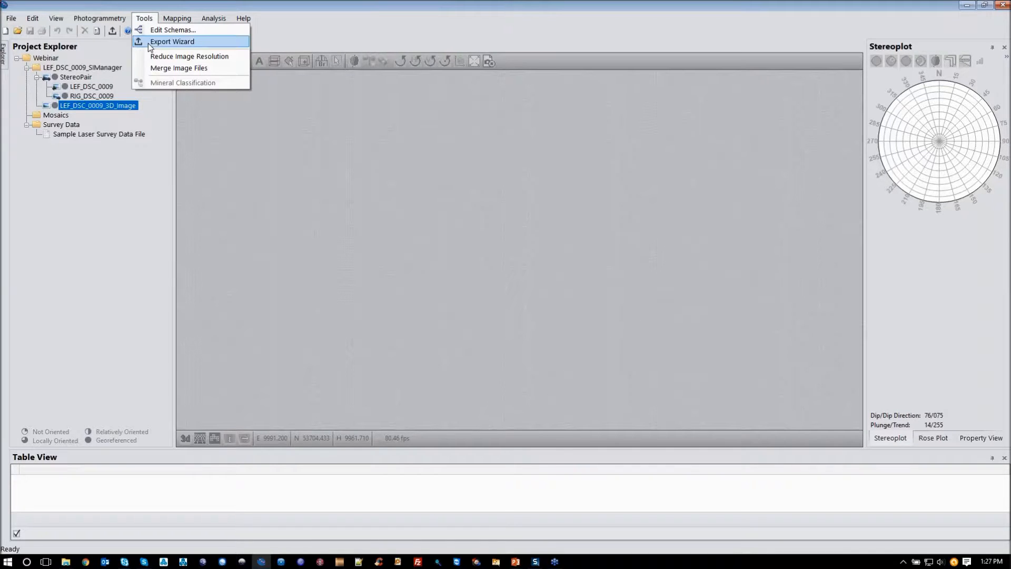
key("Return")
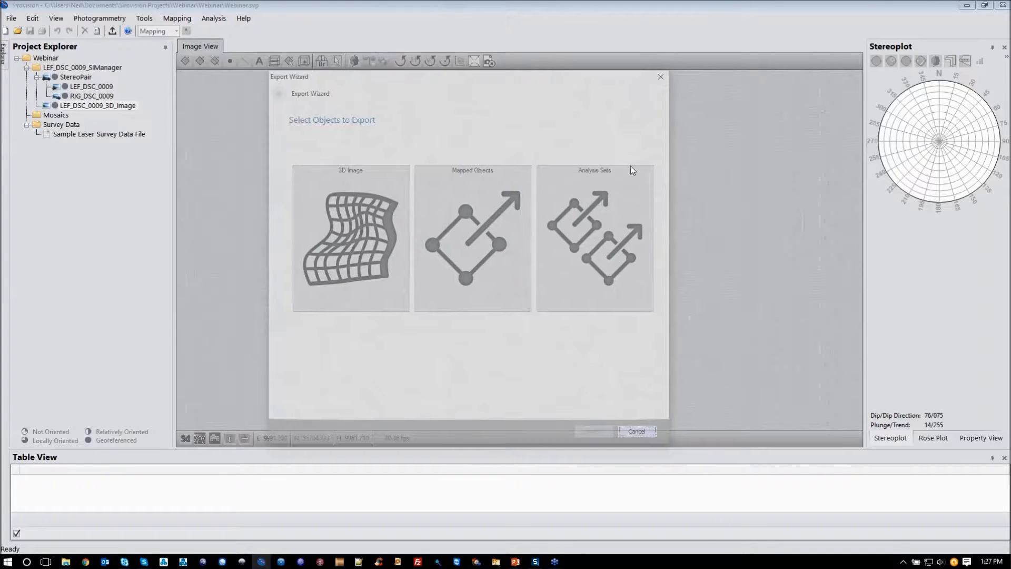
left_click(392, 246)
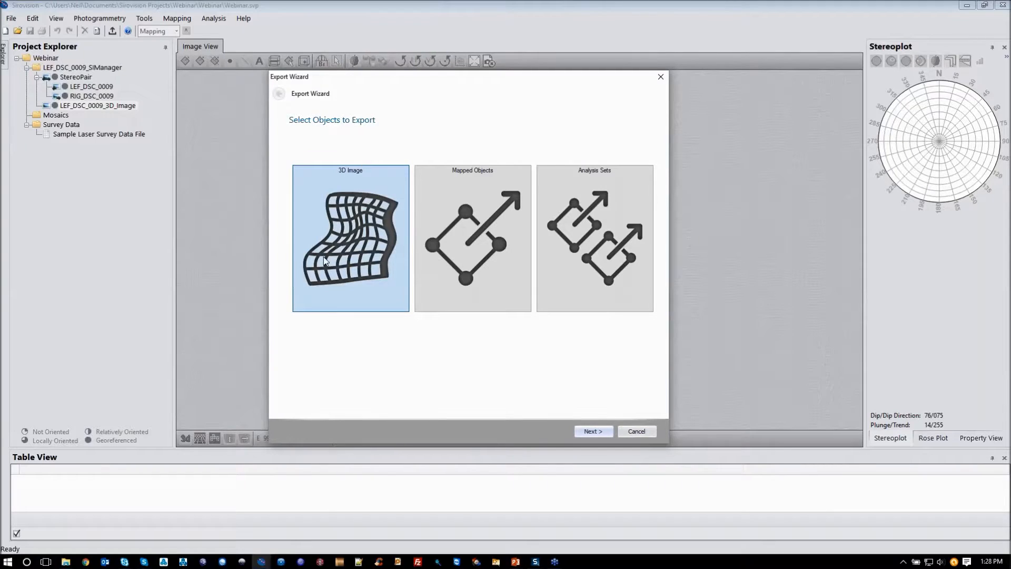
left_click(476, 245)
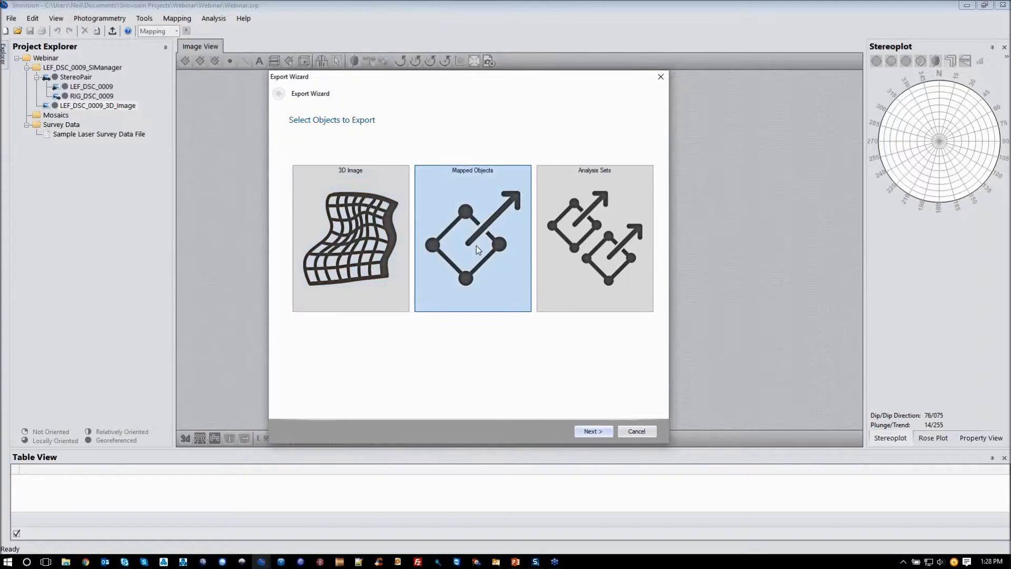
left_click(618, 256)
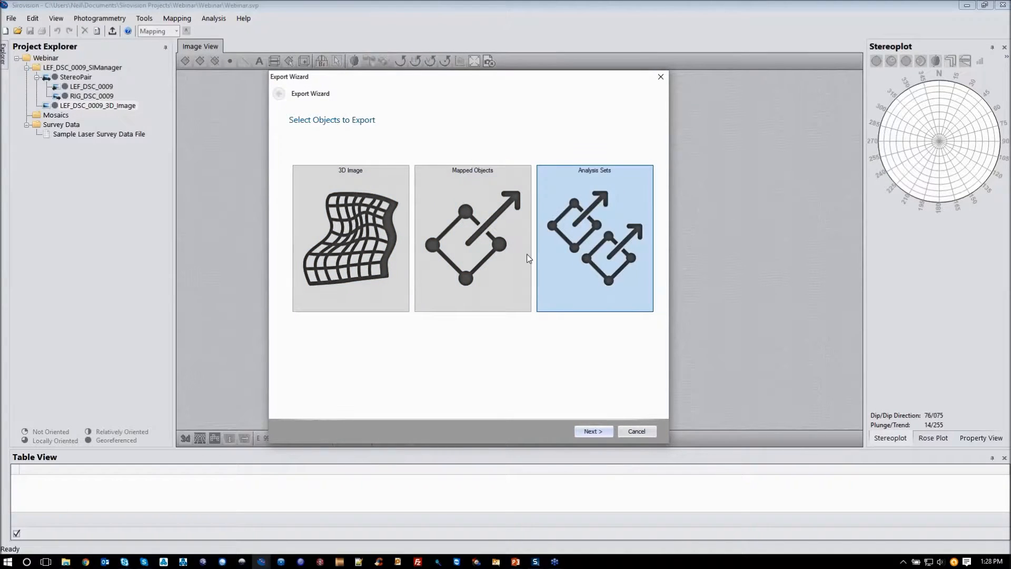
left_click(334, 220)
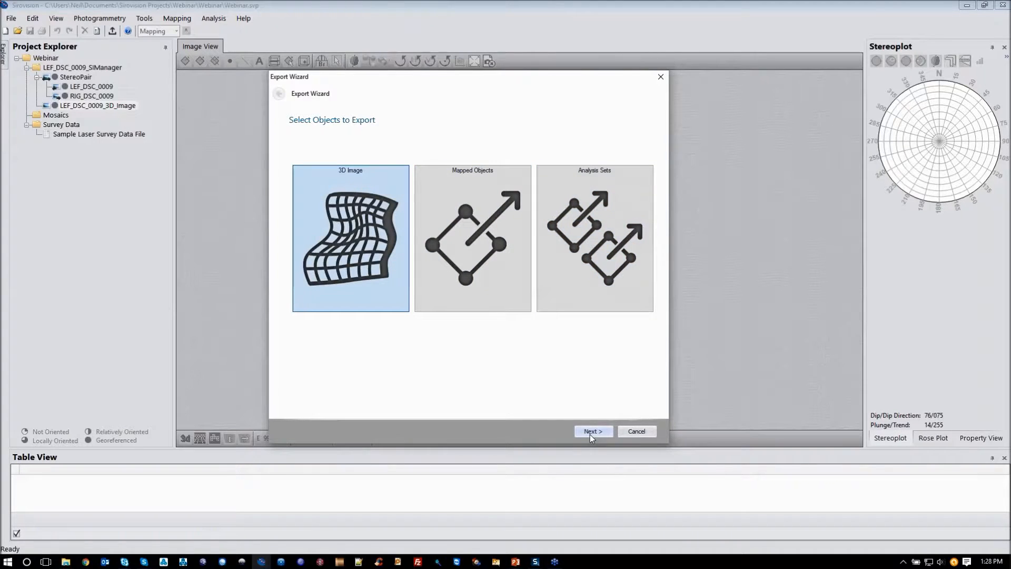
key("Return")
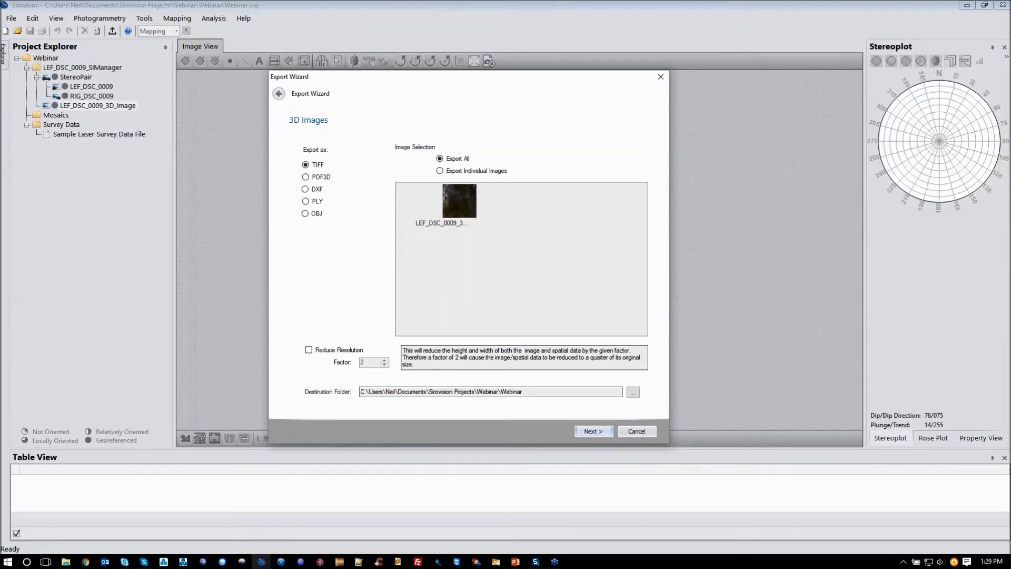
left_click(637, 430)
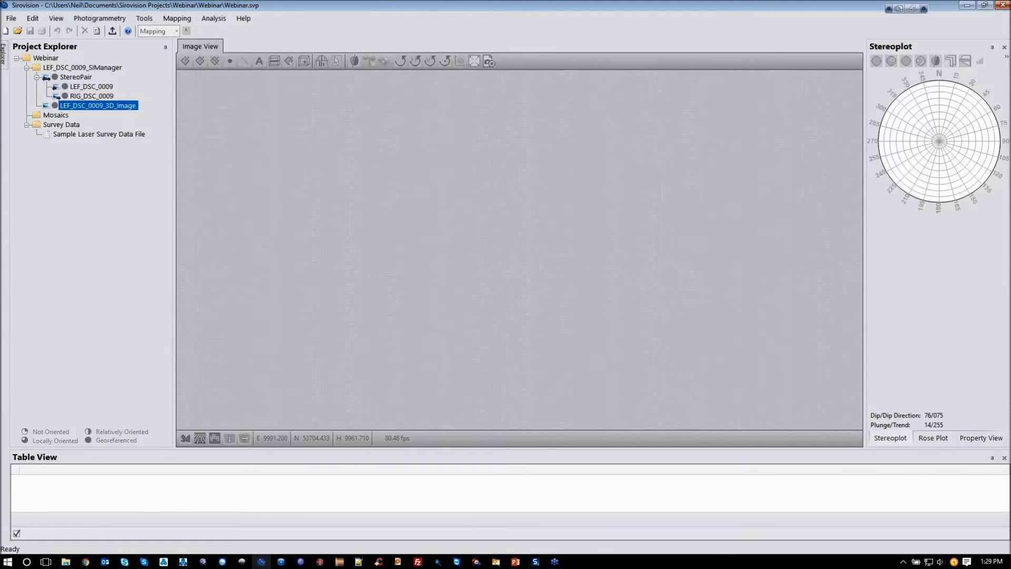
left_click(553, 562)
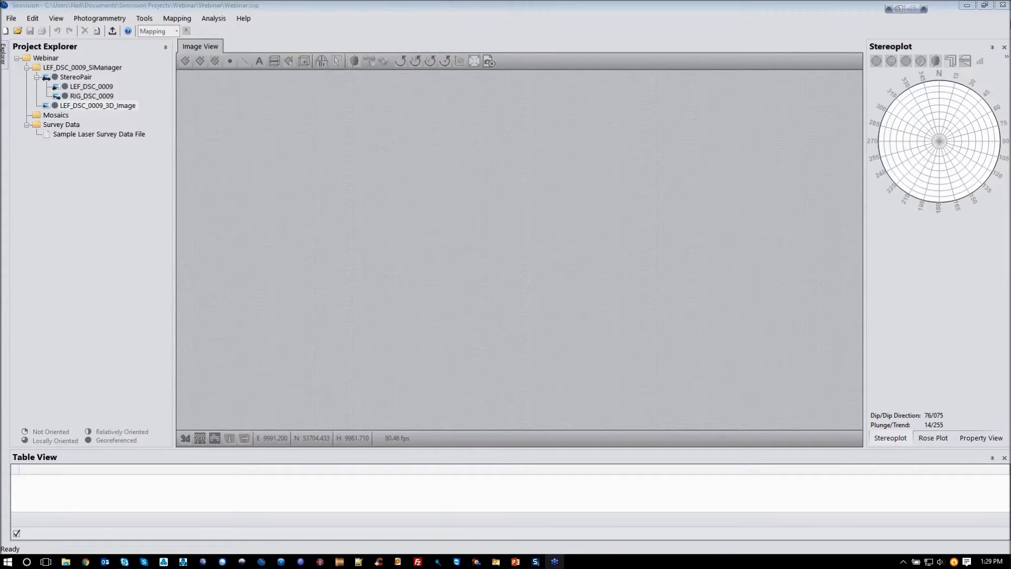